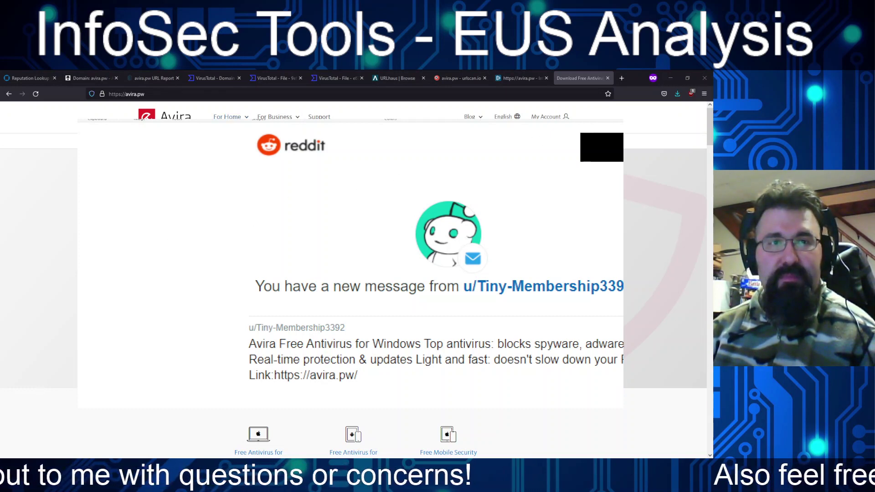
Step: Check the VirusTotal domain report for avira.pw, then review its Talos reputation page and highlight the listed mail servers
click(213, 78)
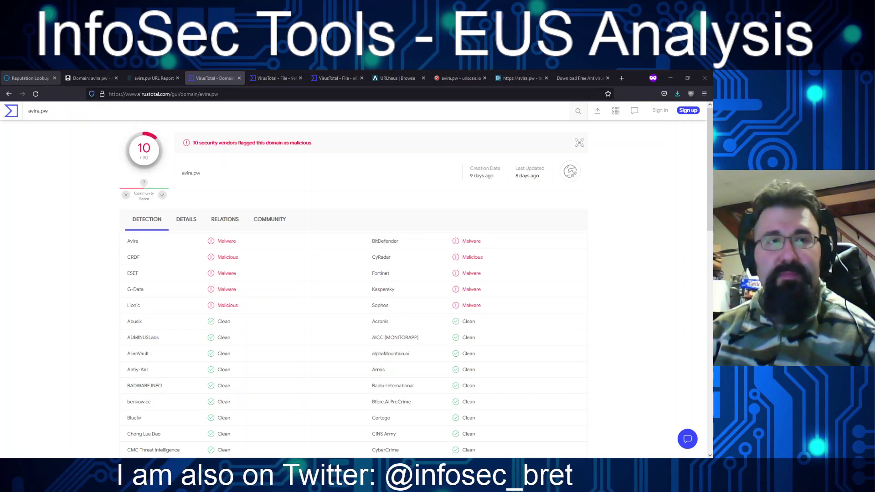
click(25, 78)
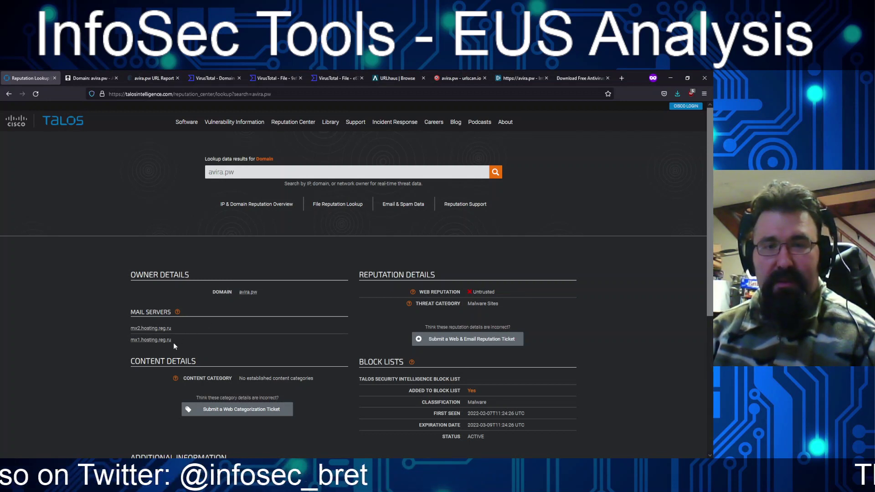
drag(125, 329, 173, 341)
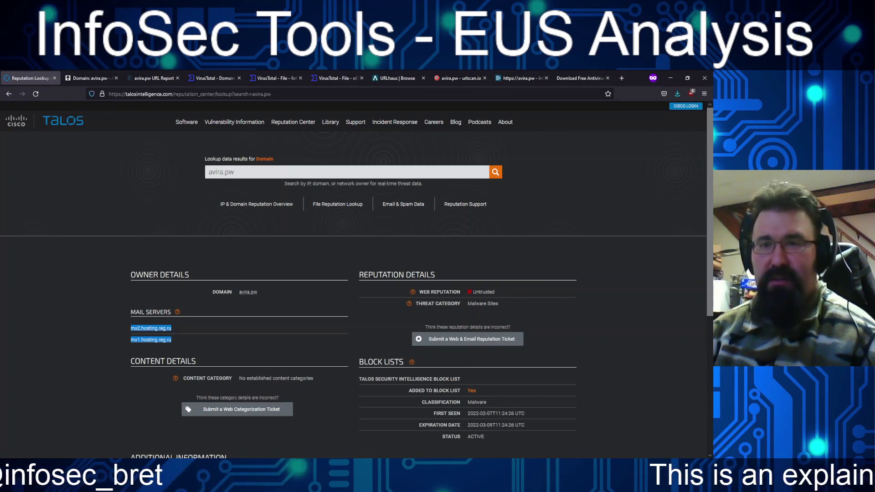
drag(709, 221, 707, 256)
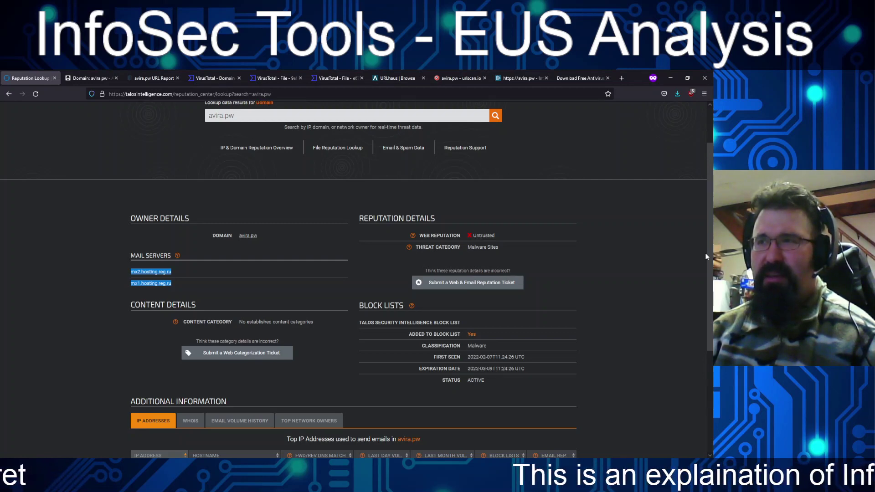
drag(706, 257, 702, 319)
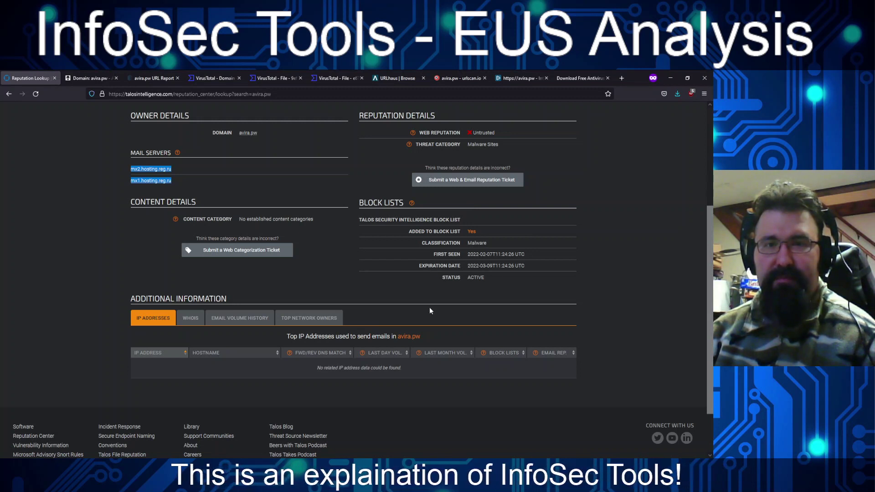
Step: Show the WHOIS record for avira.pw in Talos and highlight the domain's creation date
click(191, 318)
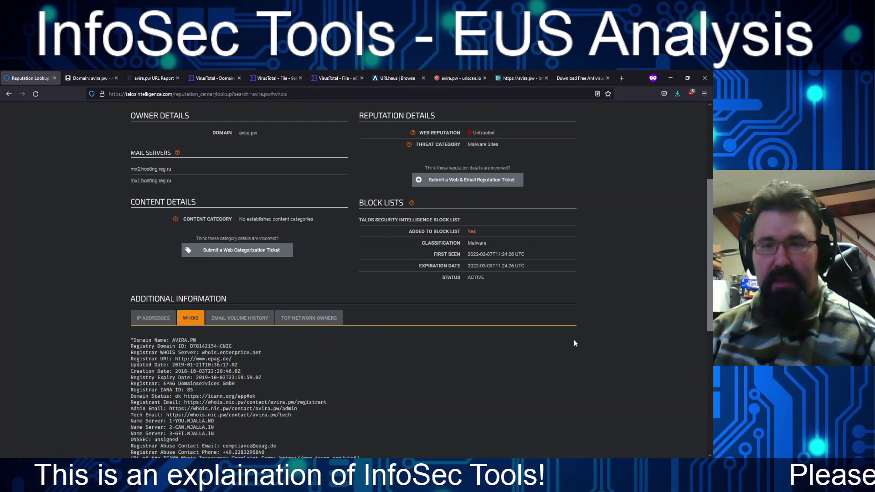
drag(707, 258, 705, 276)
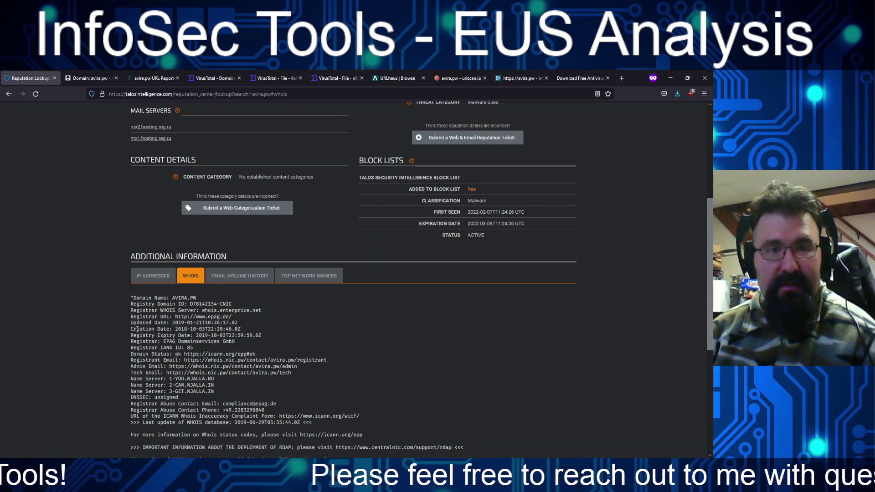
drag(175, 329, 205, 329)
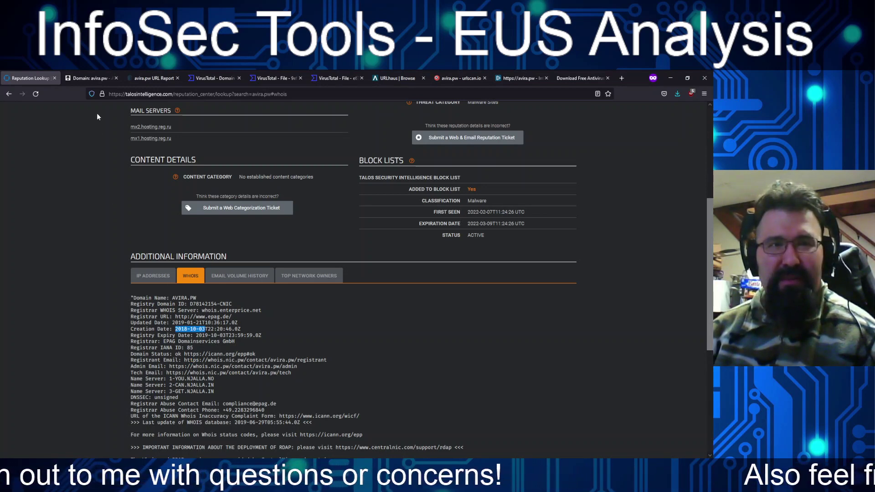
Step: Examine the AlienVault OTX report for avira.pw, from the analysis overview through passive DNS and associated URLs to the HTTP scans
click(91, 77)
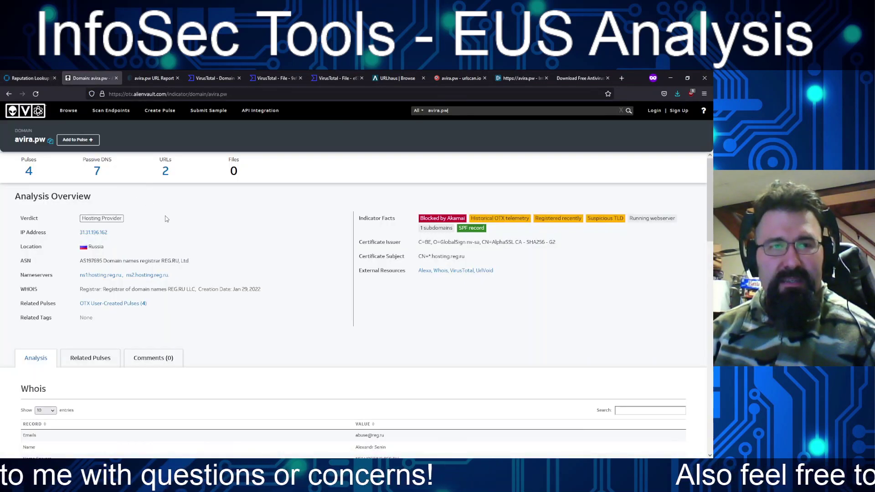
mouse_move(430, 217)
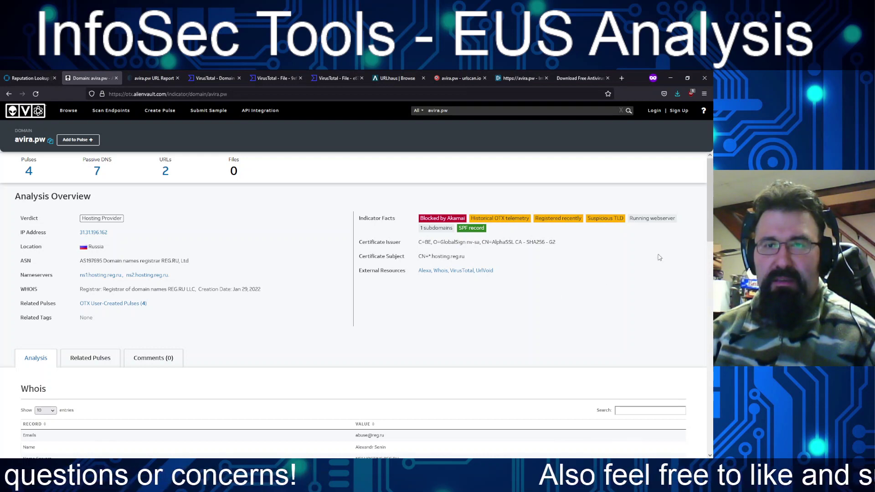
drag(709, 208, 708, 208)
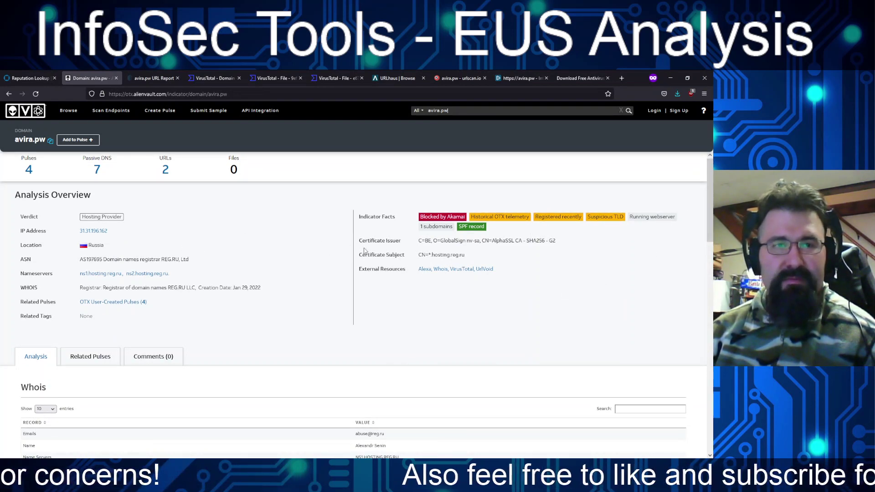
drag(709, 207, 705, 248)
scroll(704, 247, down, 5)
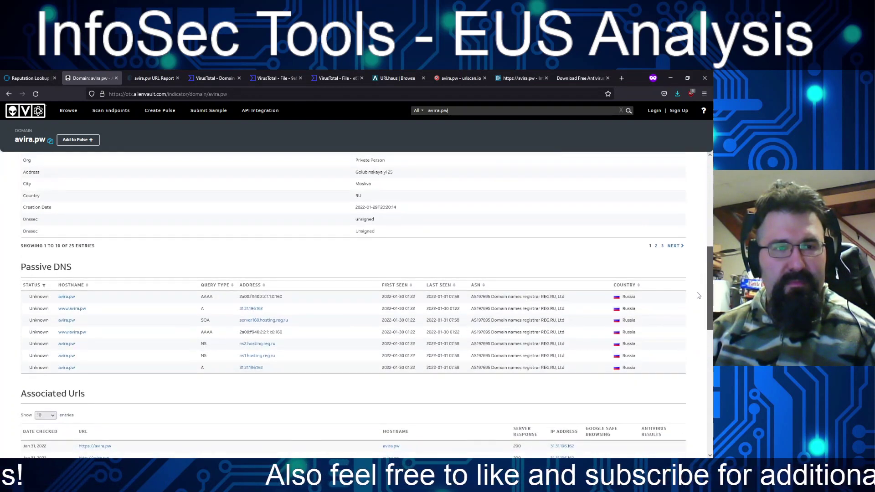
scroll(691, 333, down, 1)
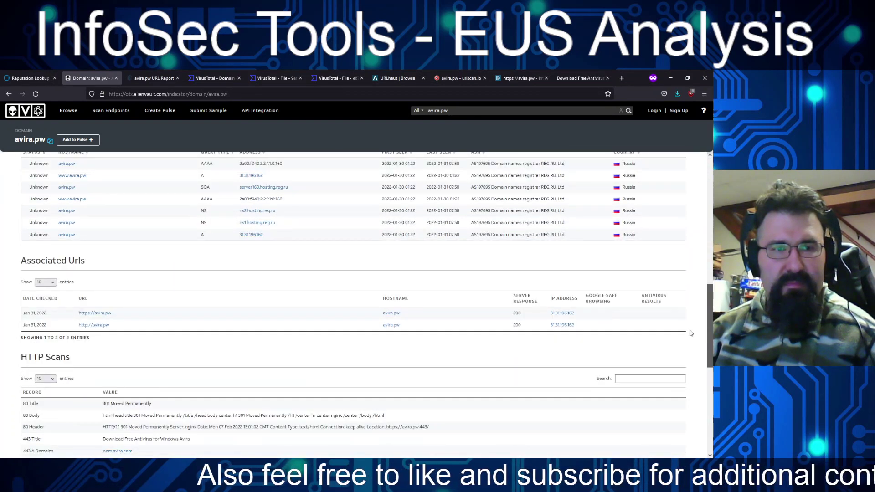
scroll(680, 357, down, 2)
scroll(679, 370, down, 1)
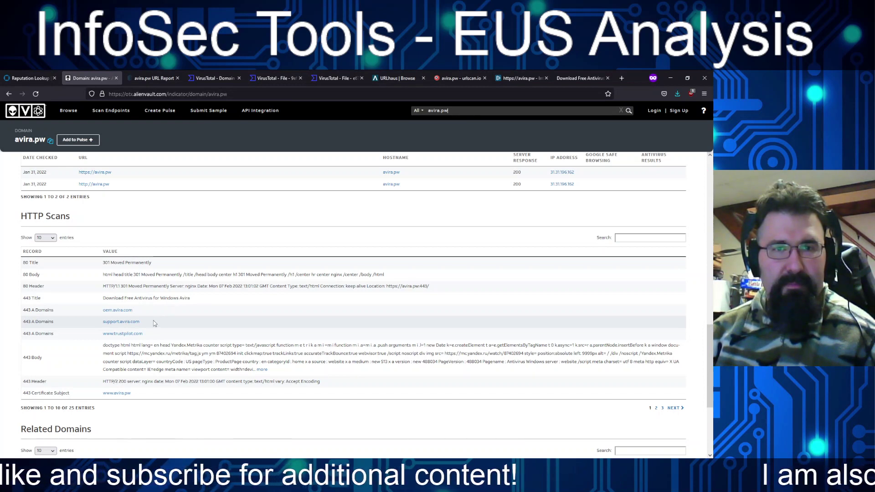
Step: Review the IBM X-Force Exchange report for avira.pw and highlight the contact email in its WHOIS record
click(130, 82)
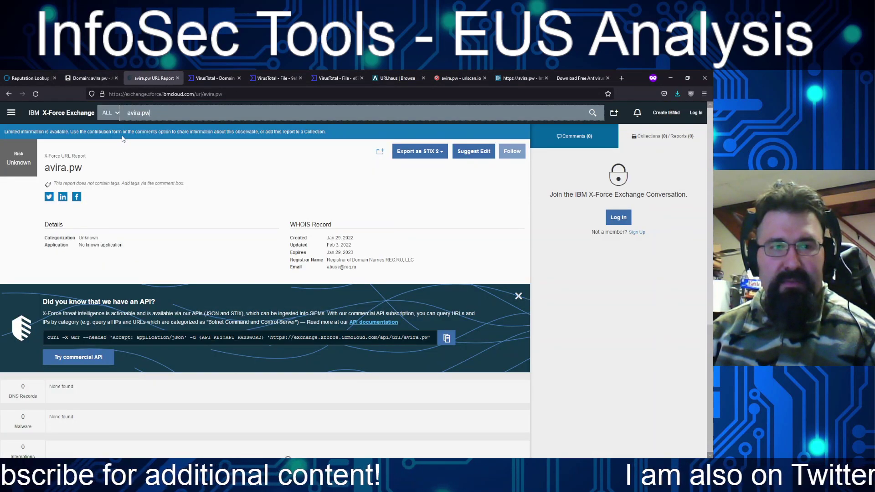
drag(358, 267, 311, 268)
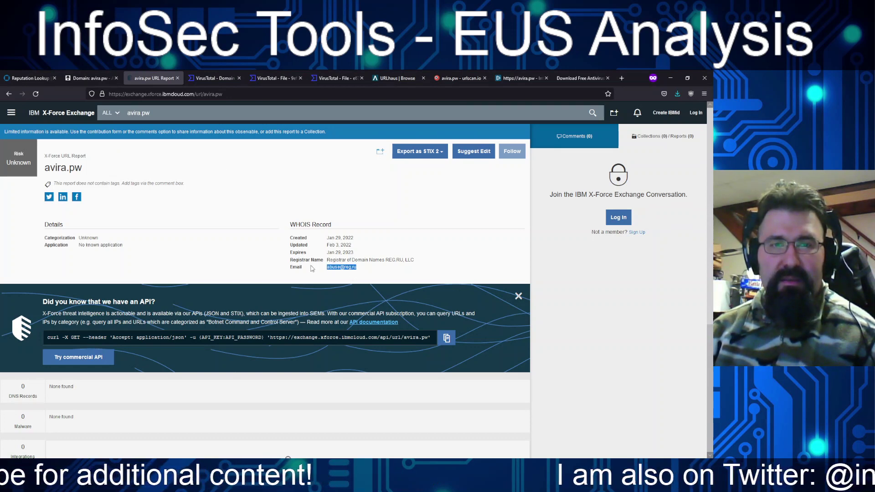
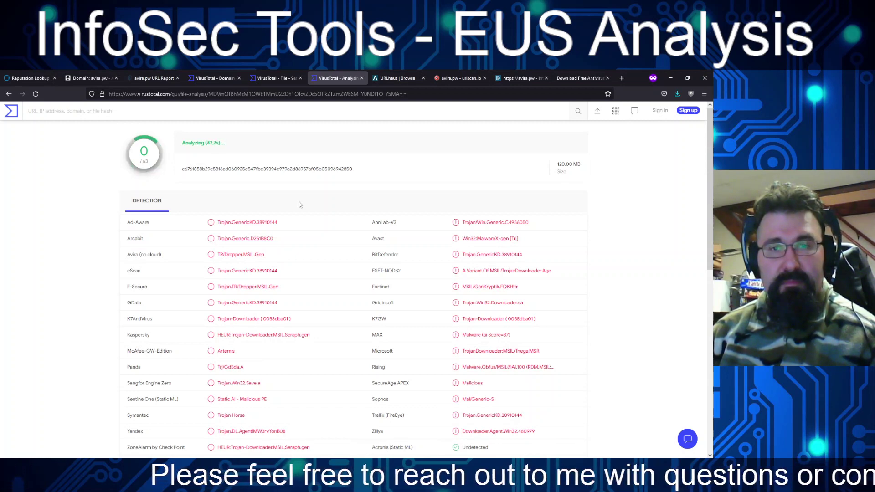
Step: Review the VirusTotal report for avira_en.iso, covering its community votes, file details and vendor detections
click(277, 78)
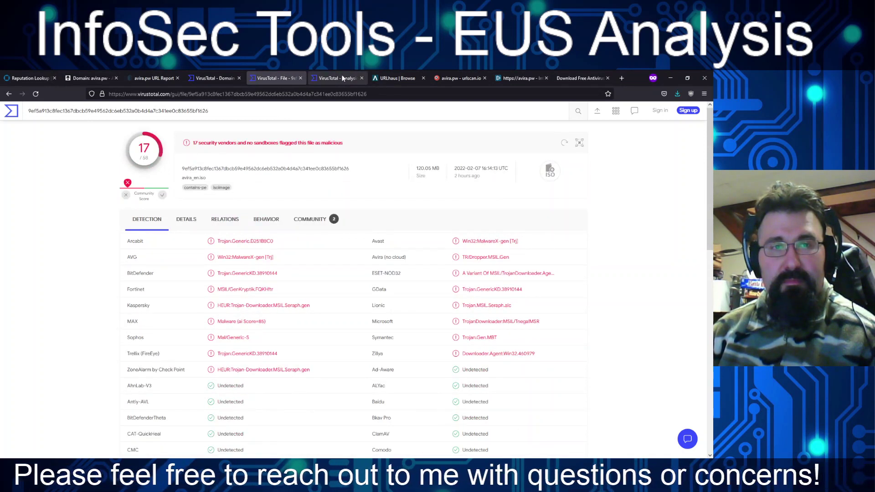
click(315, 221)
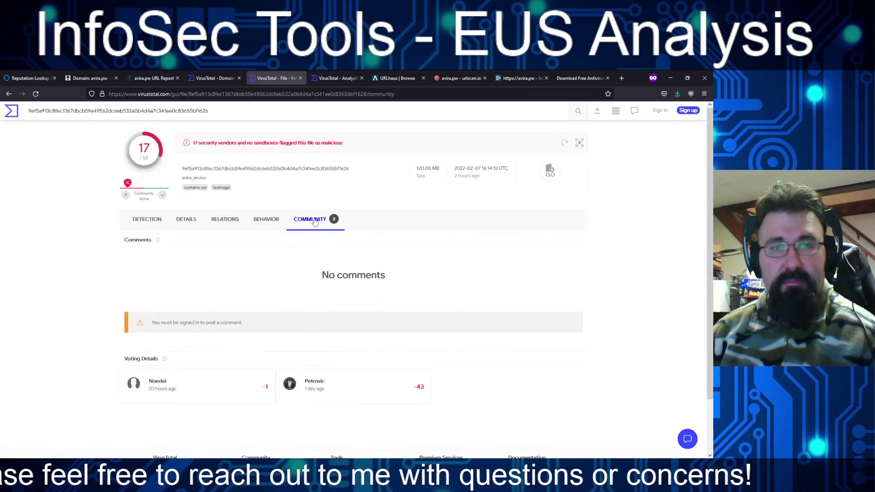
click(186, 219)
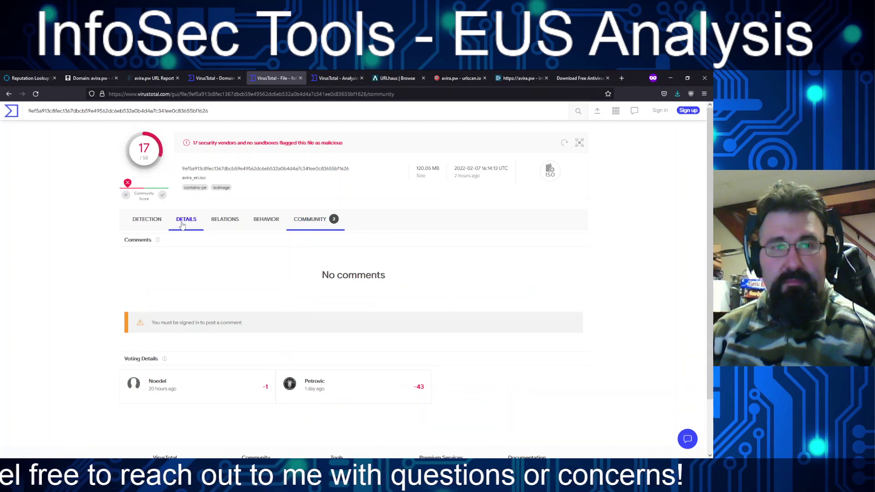
click(149, 220)
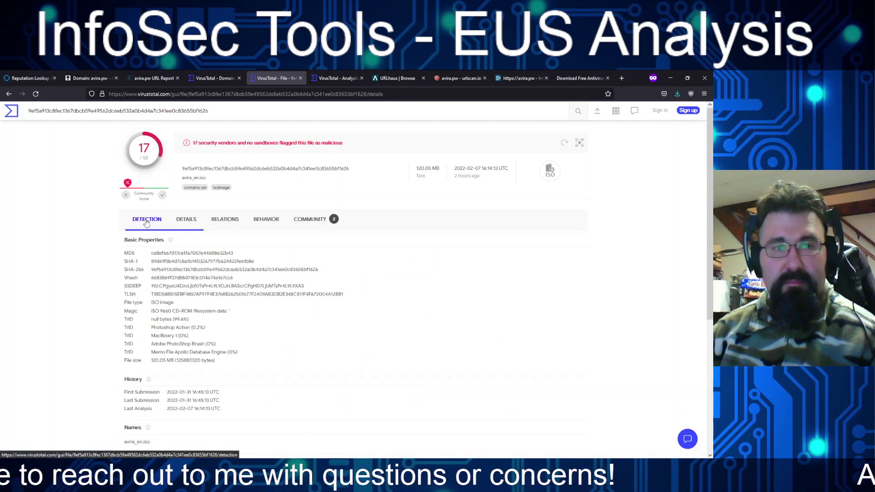
click(146, 222)
Step: Examine the executable's VirusTotal detections, highlighting the malware names from ESET-NOD32, Fortinet, Kaspersky and Microsoft
click(324, 78)
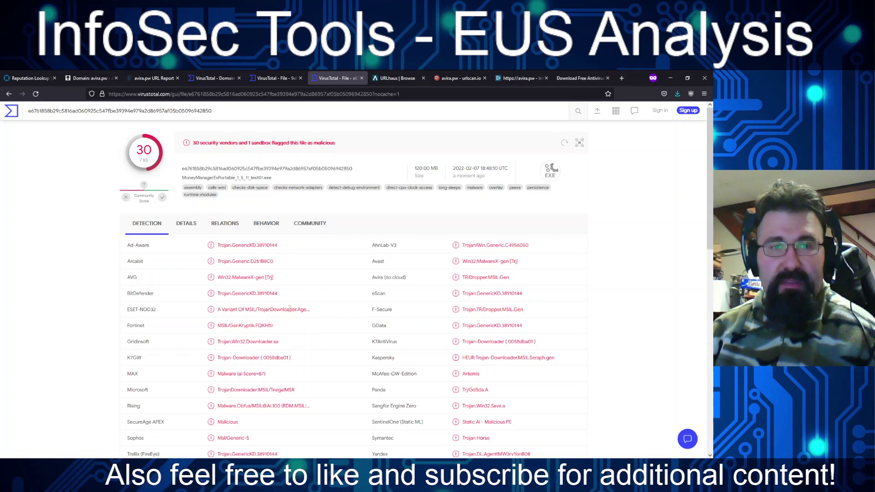
mouse_move(225, 297)
mouse_down()
mouse_move(187, 295)
mouse_move(227, 308)
mouse_up()
click(325, 315)
triple_click(254, 310)
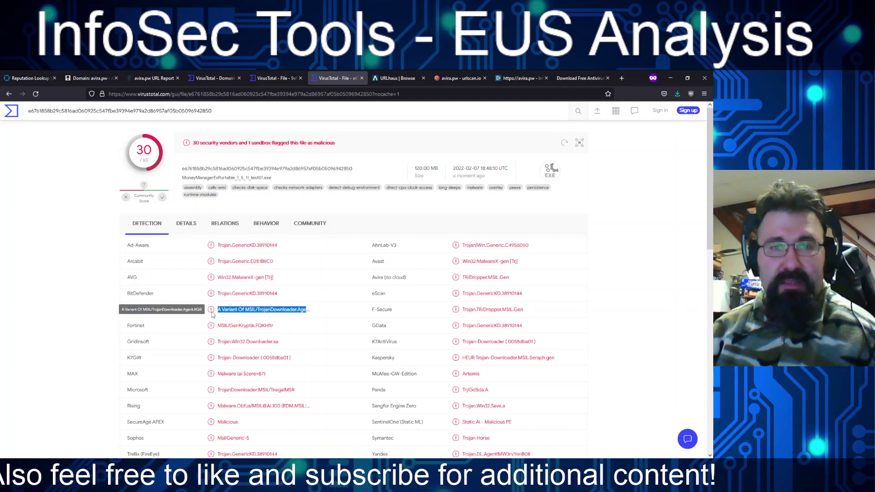
triple_click(273, 326)
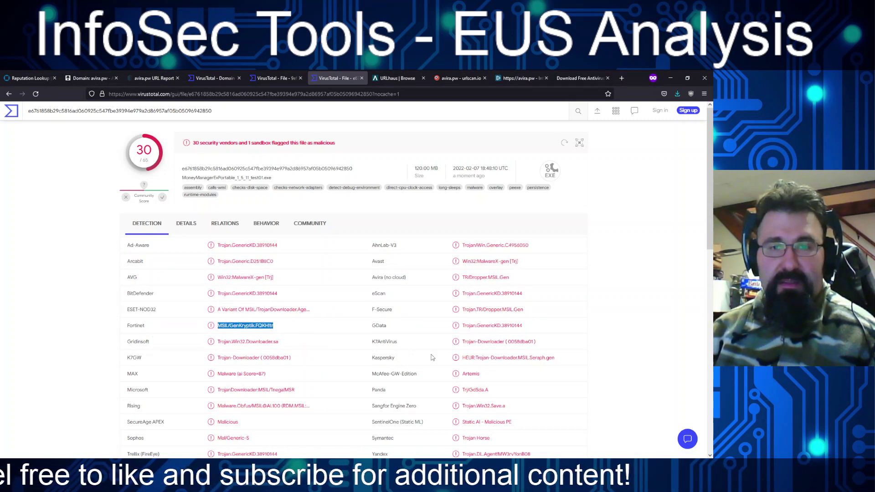
drag(485, 358, 558, 354)
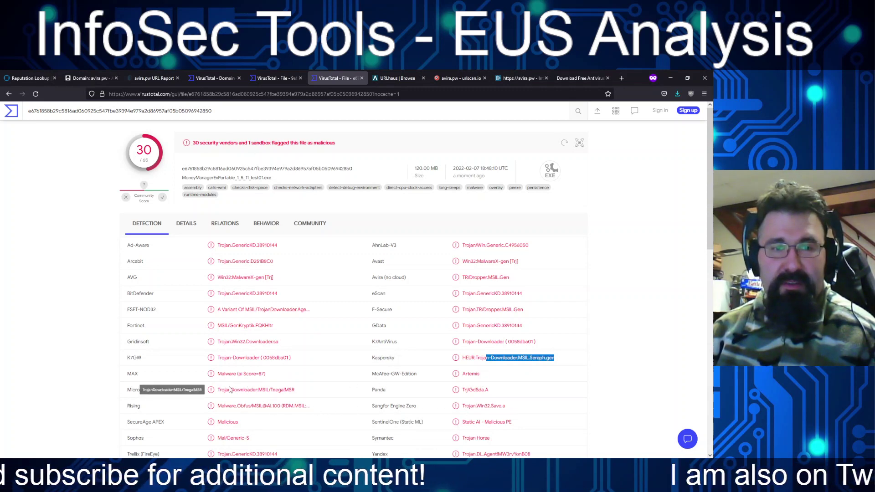
drag(217, 390, 301, 391)
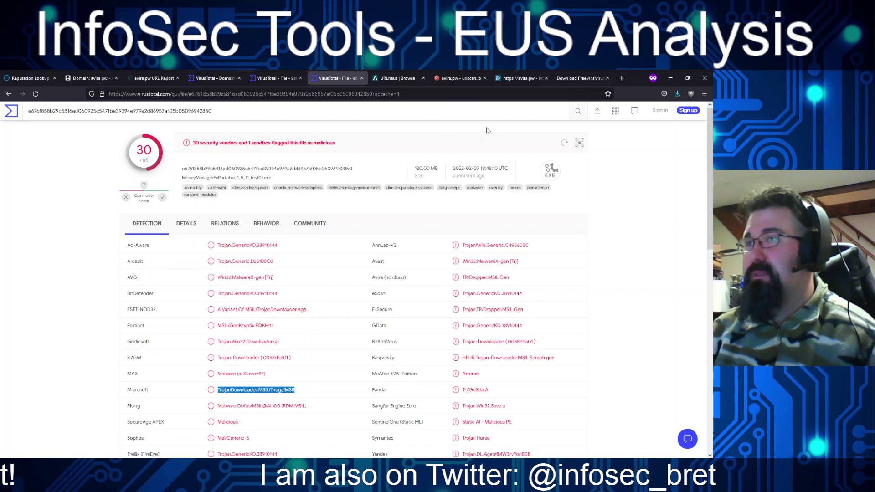
Step: Switch to ANY.RUN, dismiss the file-size notice, and leave the new task setup for the public submissions list
click(502, 76)
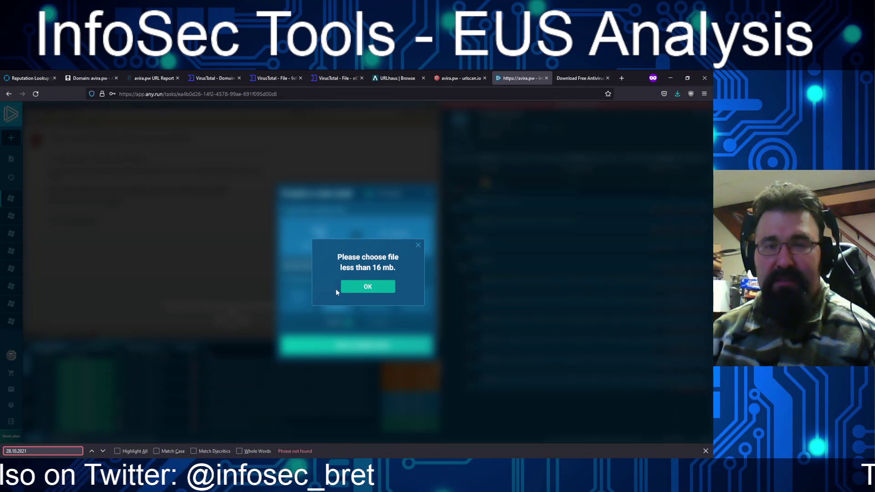
click(367, 286)
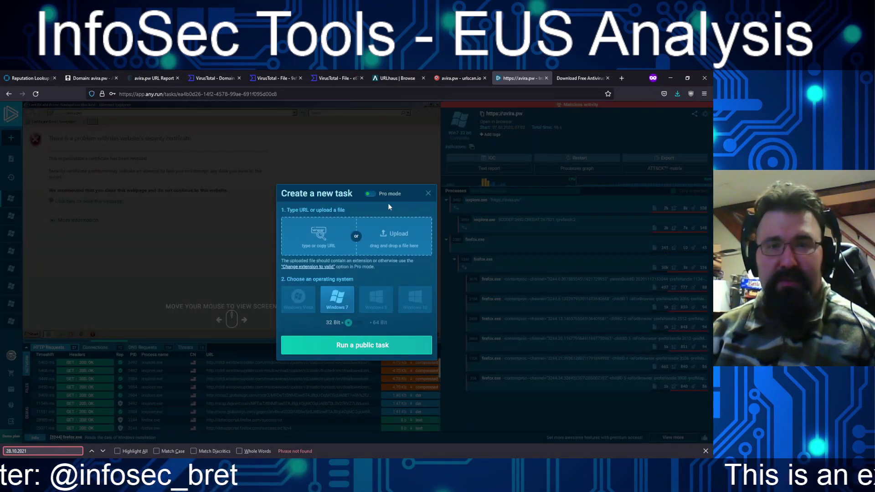
click(428, 194)
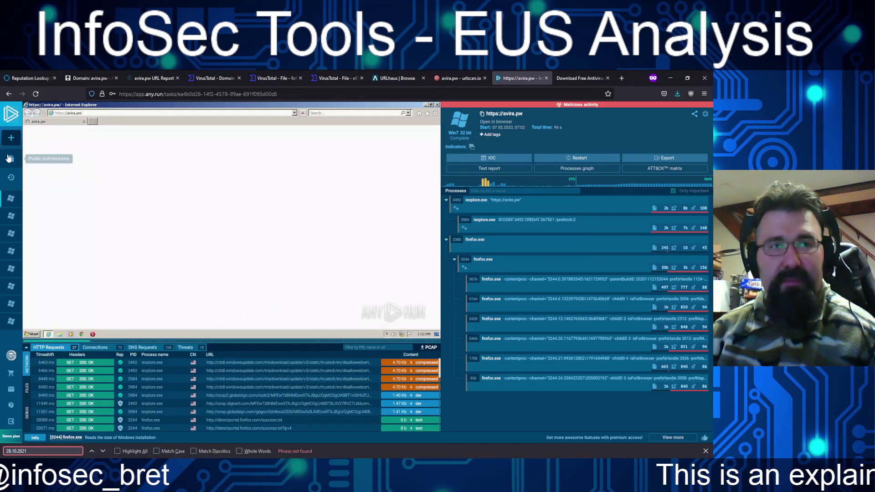
Step: Copy the executable's SHA-256 hash from its VirusTotal report and search the ANY.RUN public submissions for it
click(320, 79)
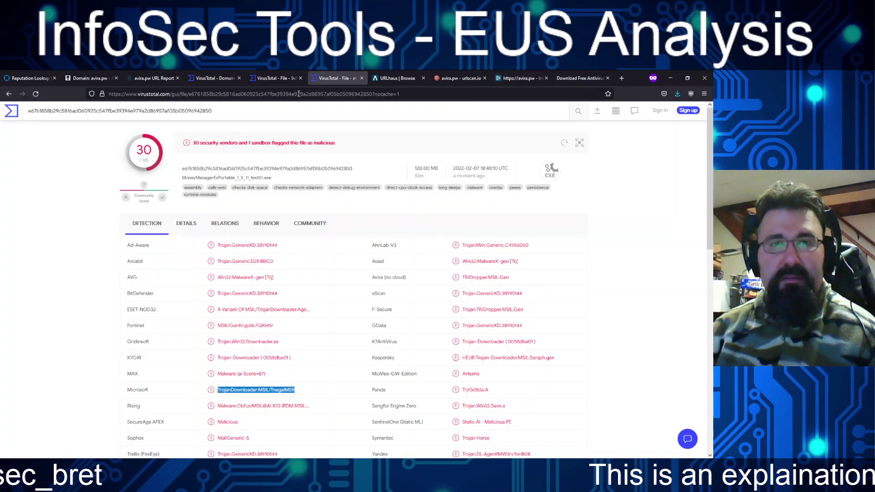
click(227, 168)
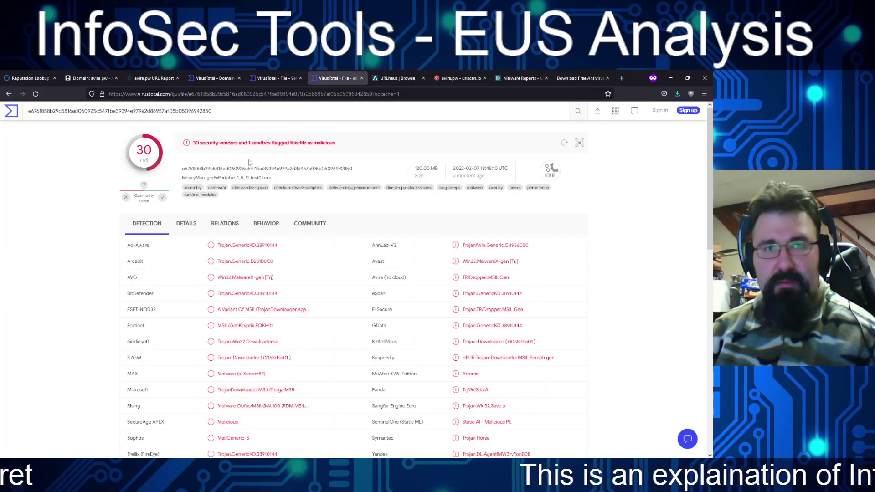
double_click(265, 168)
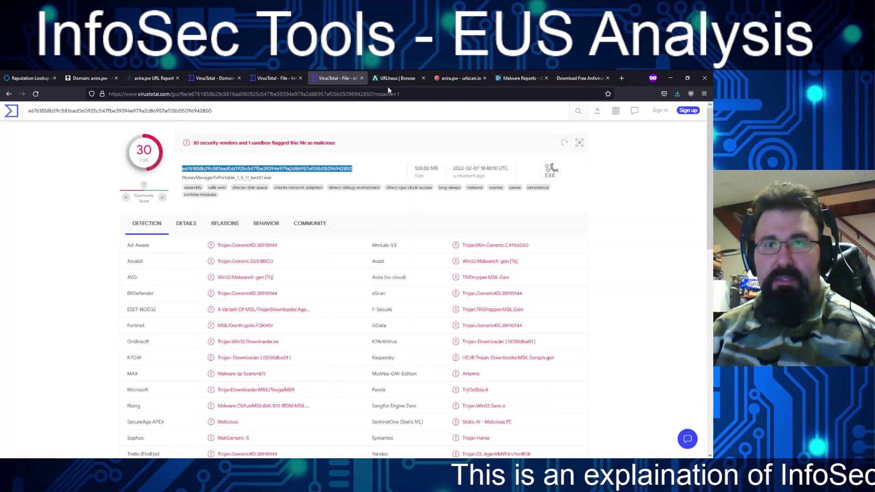
click(514, 80)
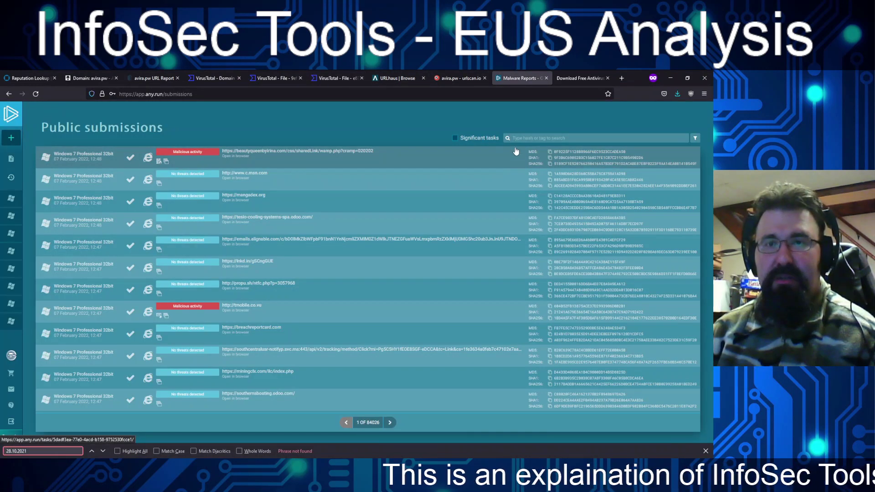
key(ctrl+v)
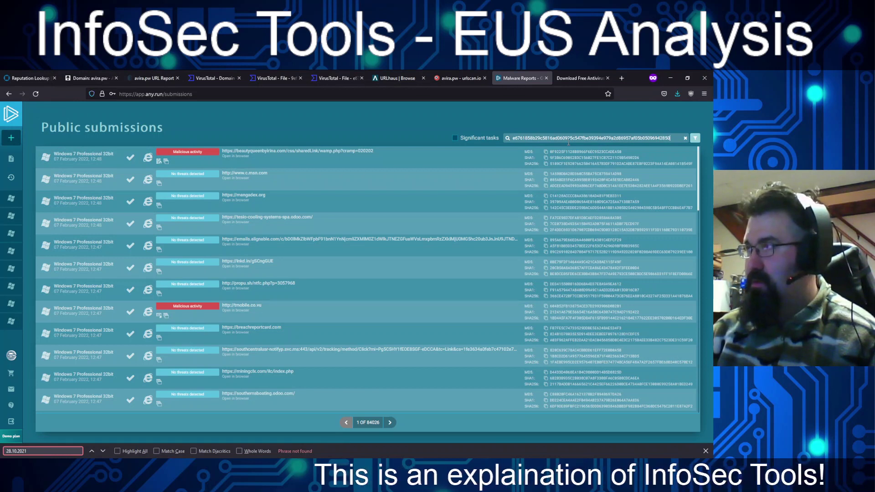
key(Return)
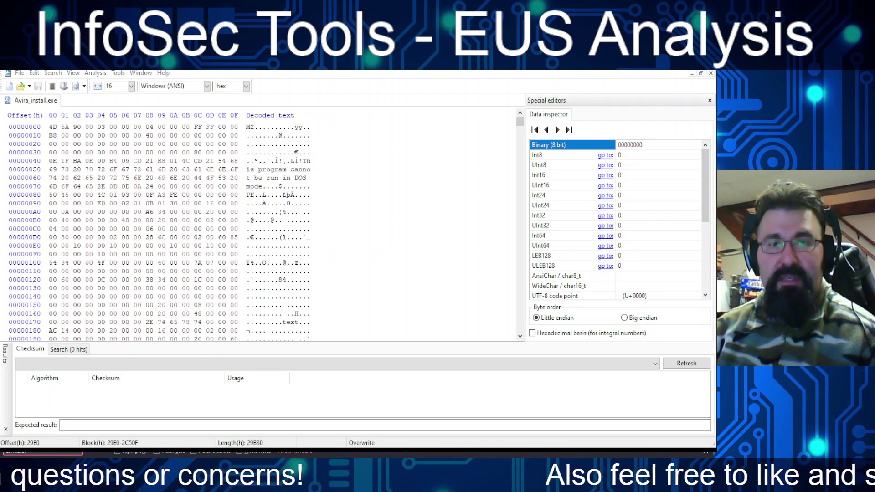
Step: Examine Avira_install.exe in the HxD hex editor, highlighting the DOS stub message and reviewing the decoded text through to the file's end
drag(302, 160, 311, 195)
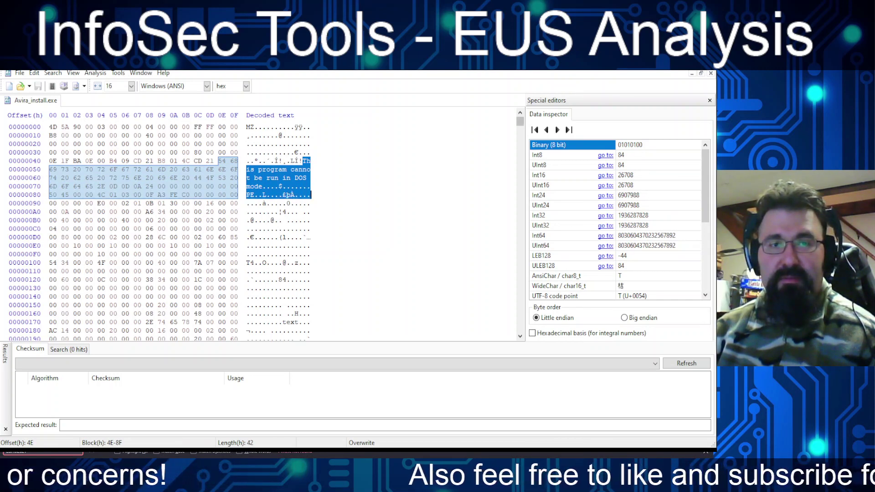
scroll(311, 194, down, 20)
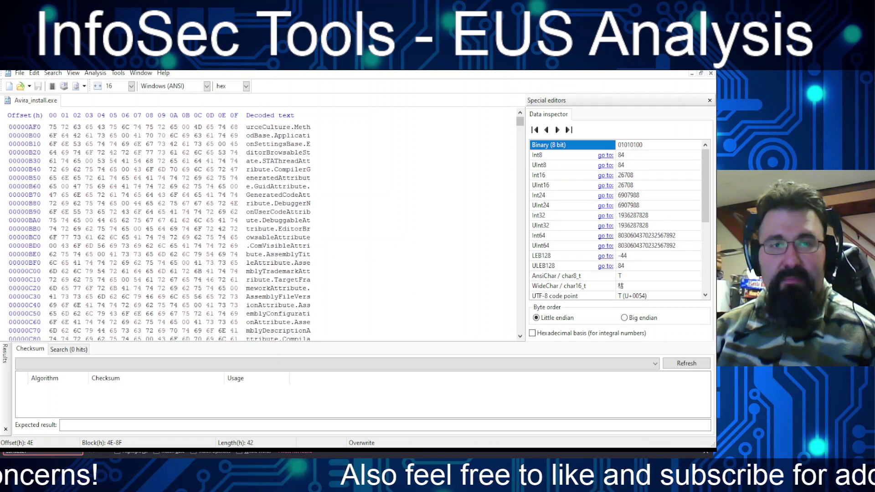
scroll(262, 228, down, 20)
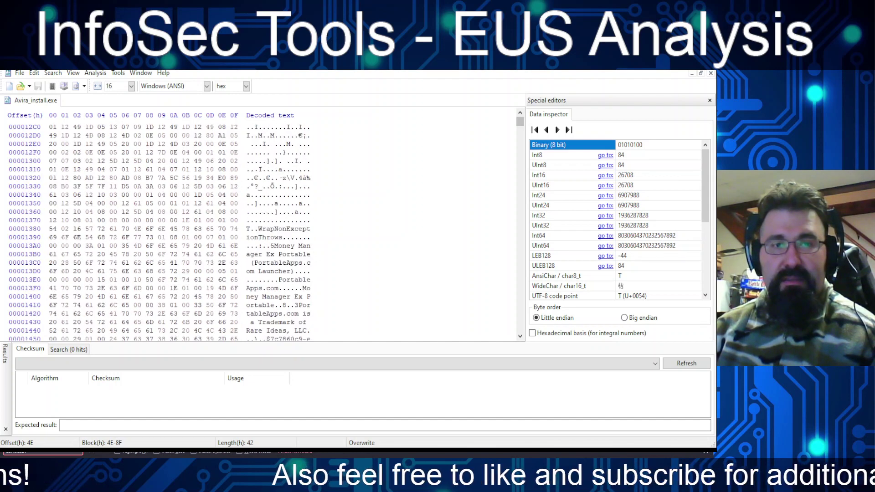
scroll(262, 227, down, 20)
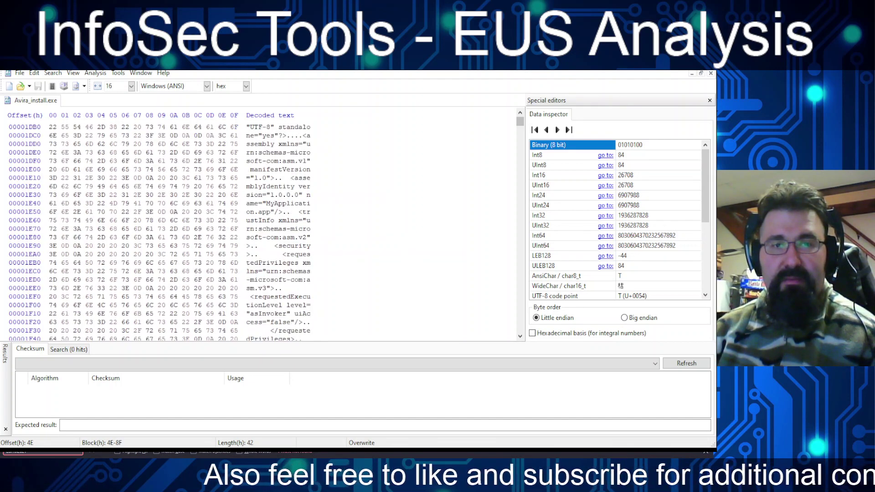
scroll(262, 228, down, 20)
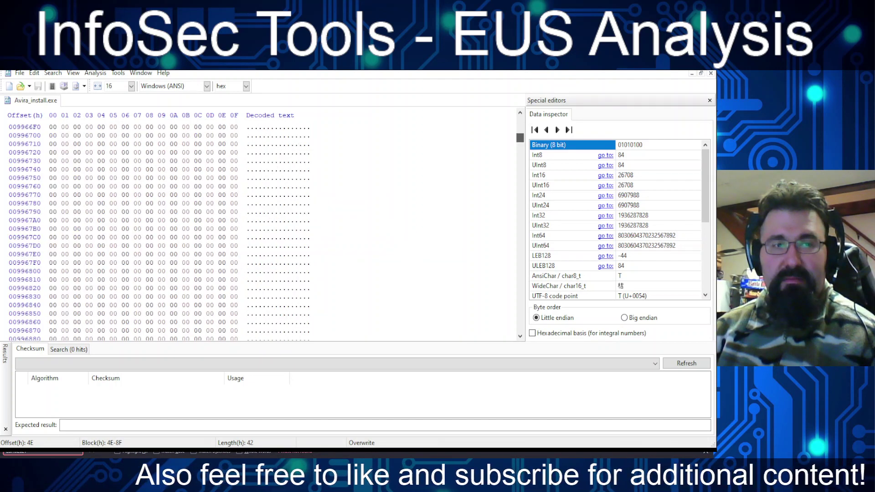
scroll(262, 228, down, 20)
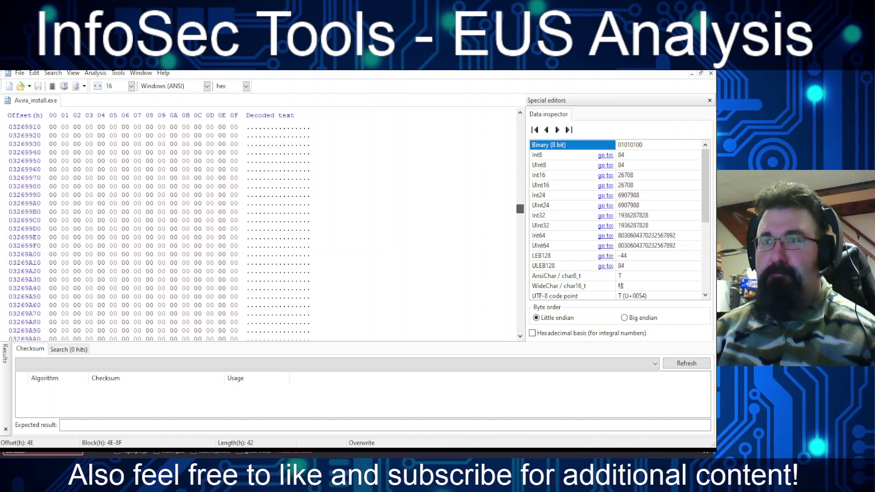
scroll(262, 228, down, 20)
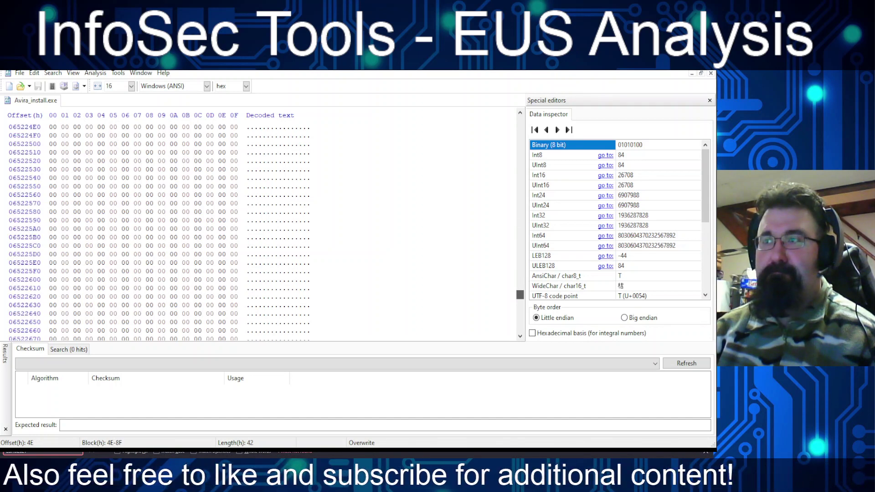
scroll(262, 228, down, 20)
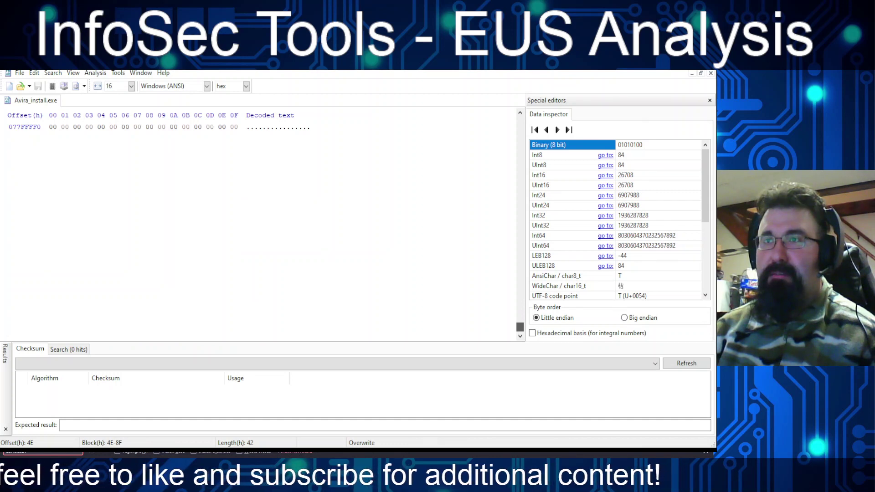
scroll(262, 228, up, 3)
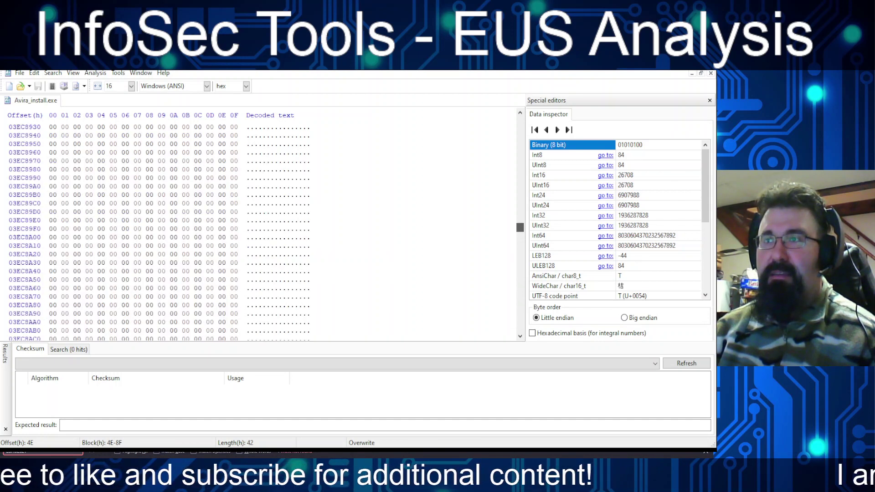
scroll(262, 228, up, 20)
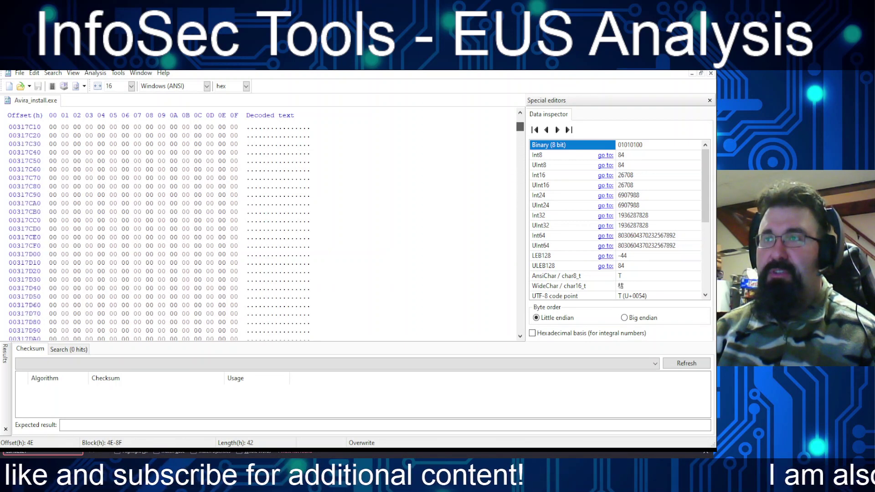
scroll(262, 228, up, 10)
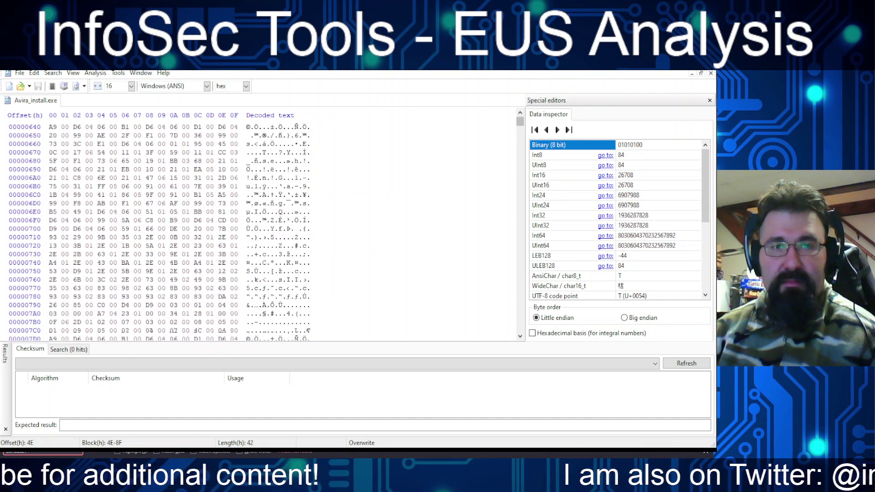
Step: Select the zero-byte padding in Avira_install.exe from offset 2F80, extending the selection page by page to about offset 2CAAF
scroll(262, 228, down, 20)
scroll(262, 228, down, 20)
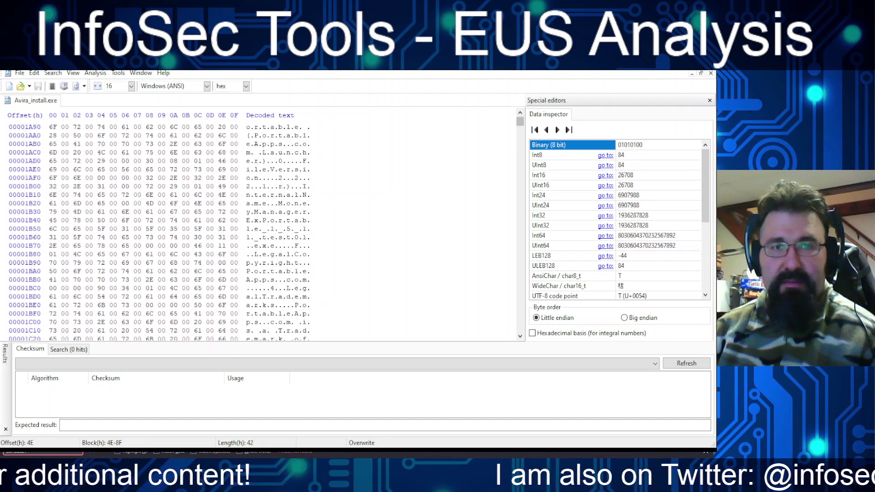
scroll(262, 228, down, 20)
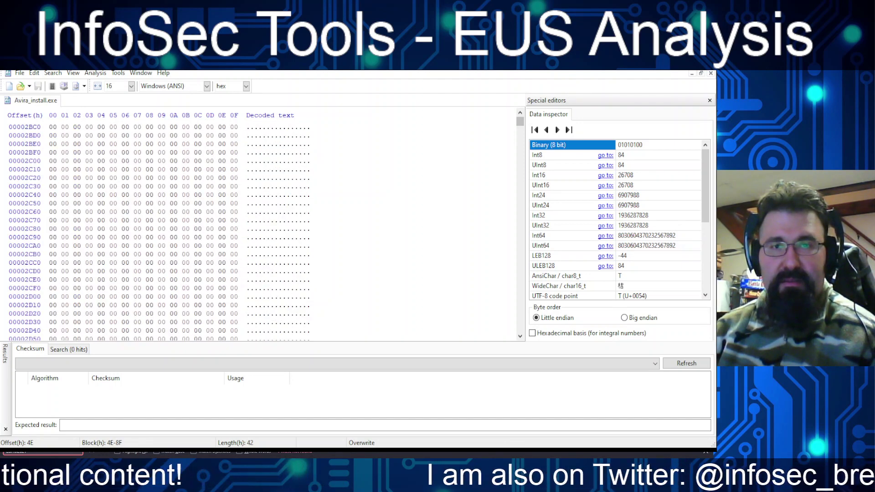
click(248, 212)
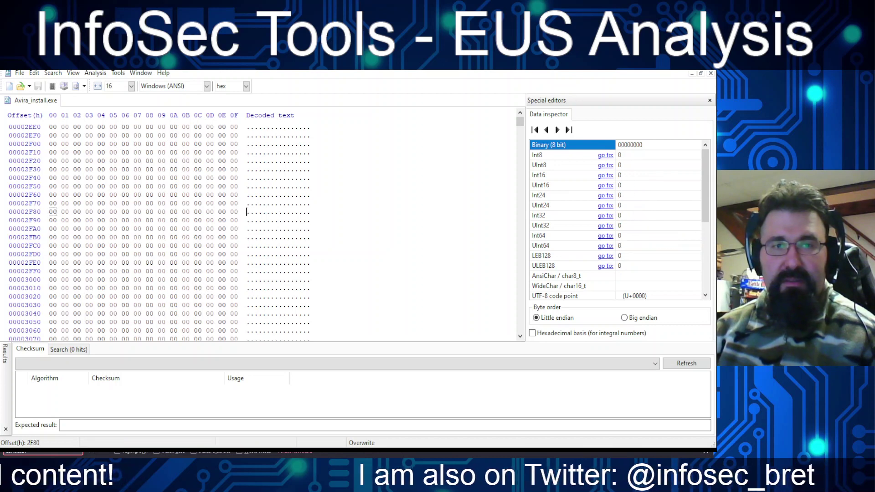
key(shift+Page_Down)
key(shift+Page_Down)
key(shift+Page_Down)
key(shift+Page_Down)
key(shift+Page_Down)
key(shift+Page_Down)
key(shift+Page_Down)
key(shift+Page_Down)
key(shift+Page_Down)
key(shift+Page_Down)
key(shift+Page_Down)
key(shift+Page_Down)
key(shift+Page_Down)
key(shift+Page_Down)
key(shift+Page_Down)
key(shift+Page_Down)
key(shift+Page_Down)
key(shift+Page_Down)
key(shift+Page_Down)
key(shift+Page_Down)
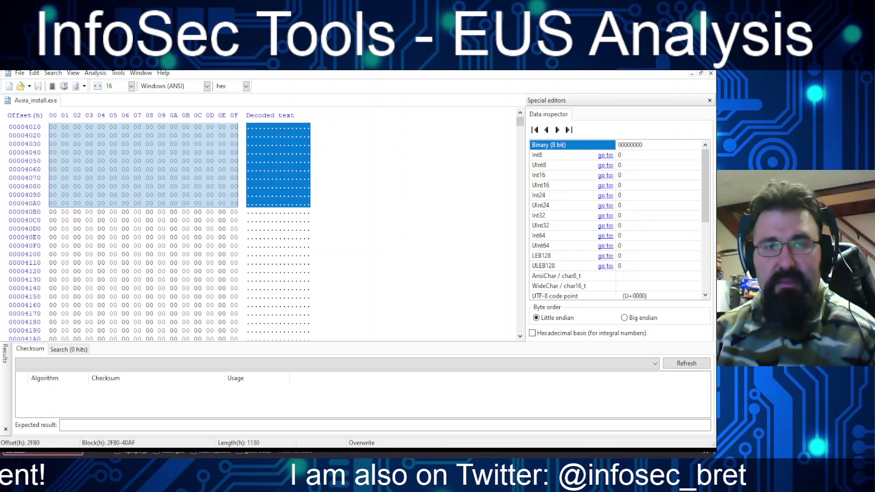
key(shift+Page_Down)
key(shift+Page_Down)
key(shift+Page_Down)
key(shift+Page_Down)
key(shift+Page_Down)
key(shift+Page_Down)
key(shift+Page_Down)
key(shift+Page_Down)
key(shift+Page_Down)
key(shift+Page_Down)
key(shift+Page_Down)
key(shift+Page_Down)
key(shift+Page_Down)
key(shift+Page_Down)
key(shift+Page_Down)
key(shift+Page_Down)
key(shift+Page_Down)
key(shift+Page_Down)
key(shift+Page_Down)
key(shift+Page_Down)
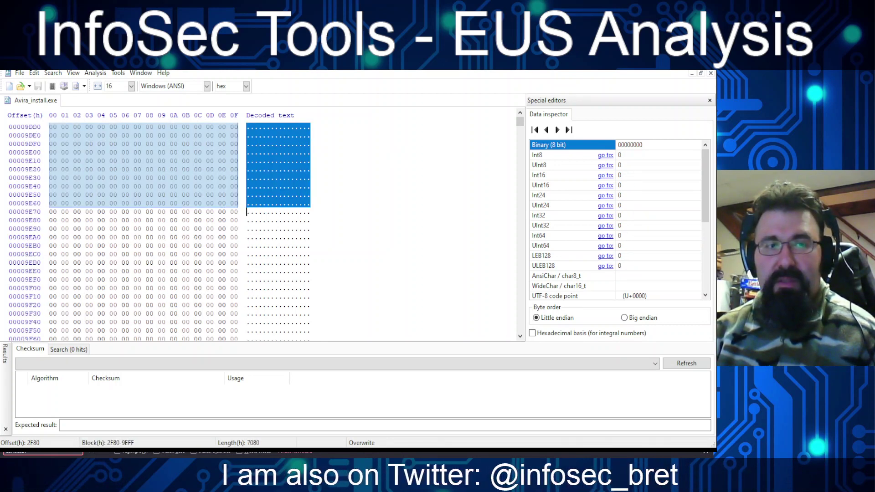
key(shift+Page_Down)
key(shift+Page_Down)
key(shift+Page_Down)
key(shift+Page_Down)
key(shift+Page_Down)
key(shift+Page_Down)
key(shift+Page_Down)
key(shift+Page_Down)
key(shift+Page_Down)
key(shift+Page_Down)
key(shift+Page_Down)
key(shift+Page_Down)
key(shift+Page_Down)
key(shift+Page_Down)
key(shift+Page_Down)
key(shift+Page_Down)
key(shift+Page_Down)
key(shift+Page_Down)
key(shift+Page_Down)
key(shift+Page_Down)
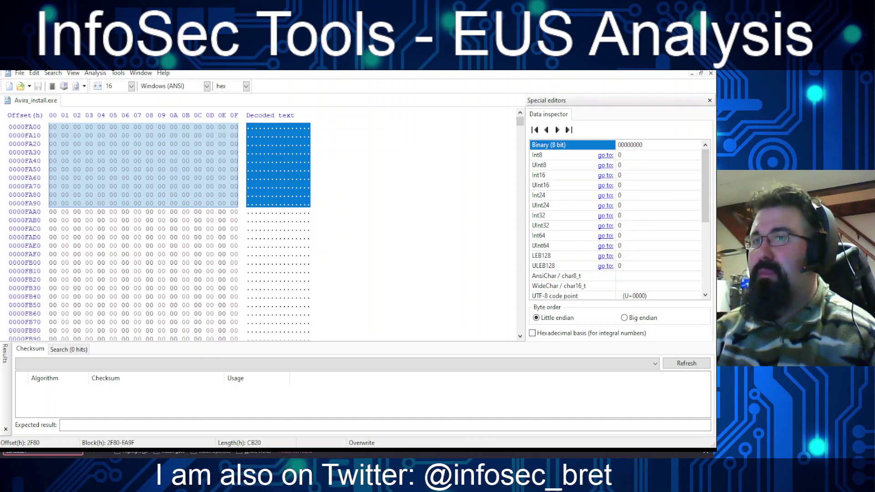
key(shift+Page_Down)
key(shift+Page_Down)
key(shift+Page_Down)
key(shift+Page_Down)
key(shift+Page_Down)
key(shift+Page_Down)
key(shift+Page_Down)
key(shift+Page_Down)
key(shift+Page_Down)
key(shift+Page_Down)
key(shift+Page_Down)
key(shift+Page_Down)
key(shift+Page_Down)
key(shift+Page_Down)
key(shift+Page_Down)
key(shift+Page_Down)
key(shift+Page_Down)
key(shift+Page_Down)
key(shift+Page_Down)
key(shift+Page_Down)
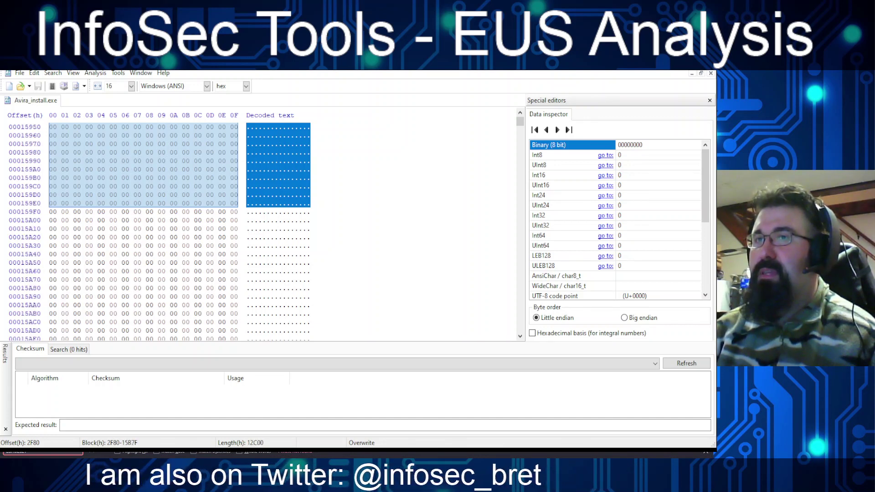
key(shift+Page_Down)
key(shift+Page_Down)
key(shift+Page_Down)
key(shift+Page_Down)
key(shift+Page_Down)
key(shift+Page_Down)
key(shift+Page_Down)
key(shift+Page_Down)
key(shift+Page_Down)
key(shift+Page_Down)
key(shift+Page_Down)
key(shift+Page_Down)
key(shift+Page_Down)
key(shift+Page_Down)
key(shift+Page_Down)
key(shift+Page_Down)
key(shift+Page_Down)
key(shift+Page_Down)
key(shift+Page_Down)
key(shift+Page_Down)
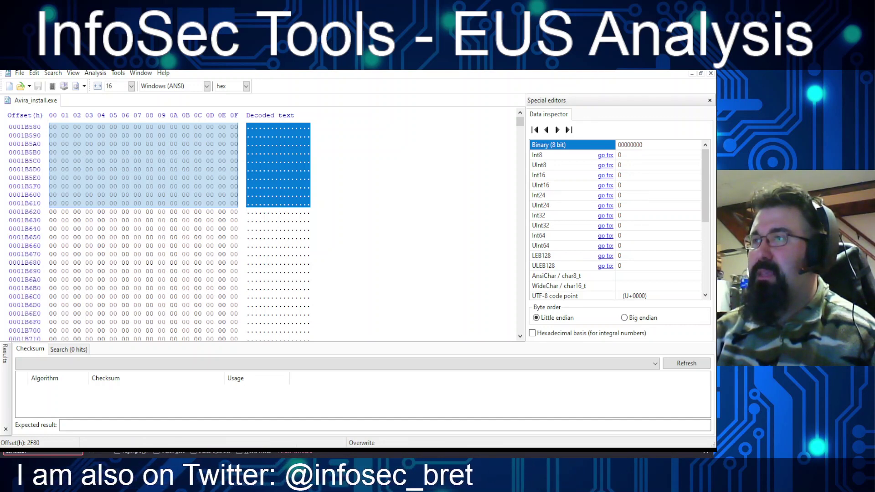
key(shift+Page_Down)
key(shift+Page_Down)
key(shift+Page_Down)
key(shift+Page_Down)
key(shift+Page_Down)
key(shift+Page_Down)
key(shift+Page_Down)
key(shift+Page_Down)
key(shift+Page_Down)
key(shift+Page_Down)
key(shift+Page_Down)
key(shift+Page_Down)
key(shift+Page_Down)
key(shift+Page_Down)
key(shift+Page_Down)
key(shift+Page_Down)
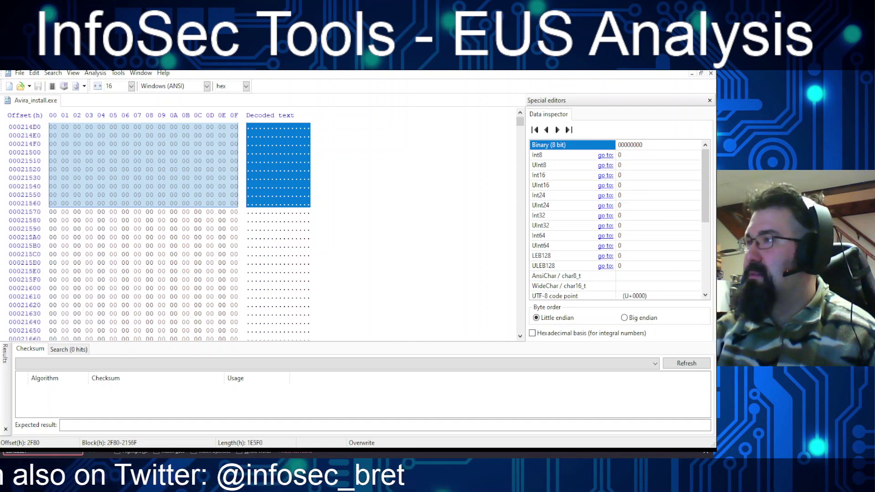
key(shift+Page_Down)
key(shift+Page_Down)
key(shift+Page_Down)
key(shift+Page_Down)
key(shift+Page_Down)
key(shift+Page_Down)
key(shift+Page_Down)
key(shift+Page_Down)
key(shift+Page_Down)
key(shift+Page_Down)
key(shift+Page_Down)
key(shift+Page_Down)
key(shift+Page_Down)
key(shift+Page_Down)
key(shift+Page_Down)
key(shift+Page_Down)
key(shift+Page_Down)
key(shift+Page_Down)
key(shift+Page_Down)
key(shift+Page_Down)
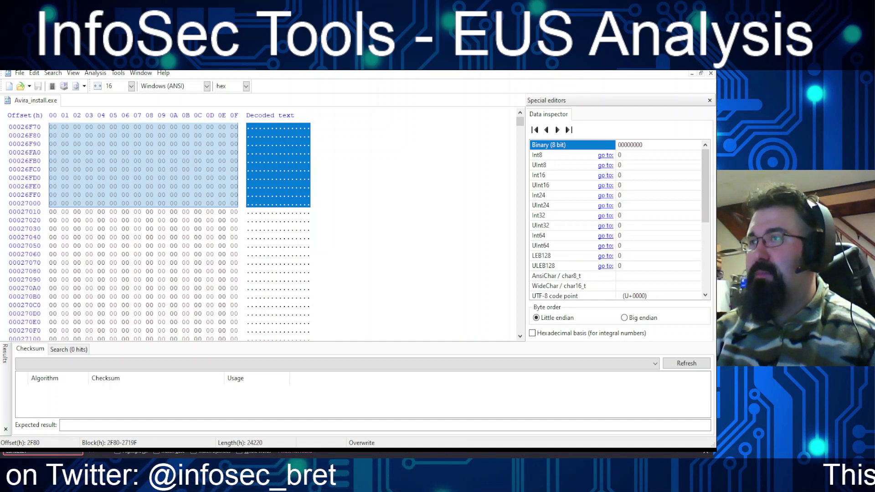
key(shift+Page_Down)
key(shift+Page_Down)
key(shift+Page_Down)
key(shift+Page_Down)
key(shift+Page_Down)
key(shift+Page_Down)
key(shift+Page_Down)
key(shift+Page_Down)
key(shift+Page_Down)
key(shift+Page_Down)
key(shift+Page_Down)
key(shift+Page_Down)
key(shift+Page_Down)
key(shift+Page_Down)
key(shift+Page_Down)
key(shift+Page_Down)
key(shift+Page_Down)
key(shift+Page_Down)
key(shift+Page_Down)
key(shift+Page_Down)
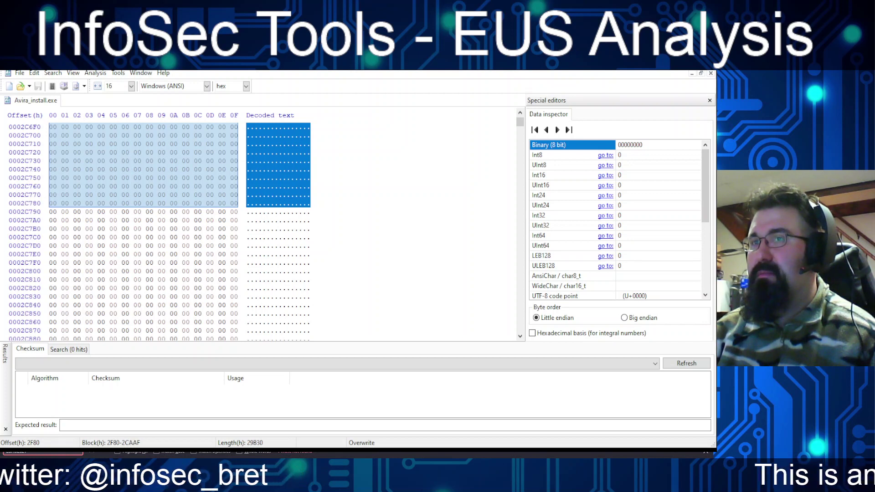
Step: Extend the zero-byte selection from offset 2F80 to the end of Avira_install.exe, delete it, and review the bytes that remain
key(shift+Page_Down)
key(shift+Page_Down)
key(shift+Page_Down)
key(shift+Page_Down)
key(shift+Page_Down)
key(shift+Page_Down)
key(shift+Page_Down)
key(shift+Page_Down)
key(shift+Page_Down)
key(shift+Page_Down)
key(shift+Page_Down)
key(shift+Page_Down)
key(shift+Page_Down)
key(shift+Page_Down)
key(shift+Page_Down)
key(shift+Page_Down)
key(shift+Page_Down)
key(shift+Page_Down)
key(shift+Page_Down)
key(shift+Page_Down)
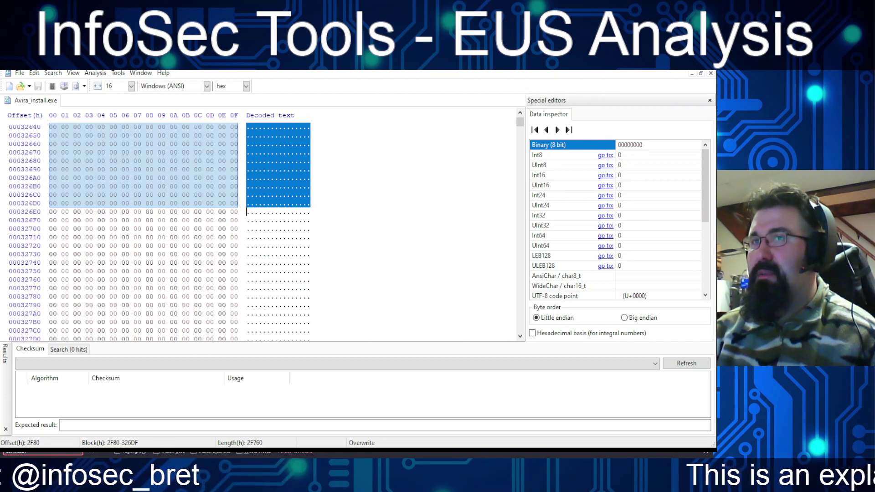
key(shift+Page_Down)
key(shift+Page_Down)
key(shift+Page_Down)
key(shift+Page_Down)
key(shift+Page_Down)
key(shift+Page_Down)
key(shift+Page_Down)
key(shift+Page_Down)
key(shift+Page_Down)
key(shift+Page_Down)
key(shift+Page_Down)
key(shift+Page_Down)
key(shift+Page_Down)
key(shift+Page_Down)
key(shift+Page_Down)
key(shift+Page_Down)
key(shift+Page_Down)
key(shift+Page_Down)
key(shift+Page_Down)
key(shift+Page_Down)
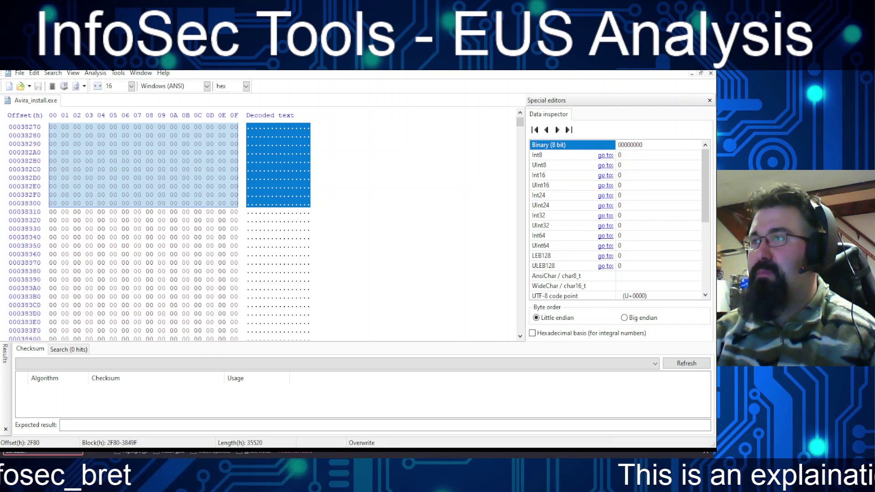
key(shift+Page_Down)
key(shift+Page_Down)
key(shift+Page_Down)
key(shift+Page_Down)
key(shift+Page_Down)
key(shift+Page_Down)
key(shift+Page_Down)
key(shift+Page_Down)
key(shift+Page_Down)
key(shift+Page_Down)
key(shift+Page_Down)
key(shift+Page_Down)
key(shift+Page_Down)
key(shift+Page_Down)
key(shift+Page_Down)
key(shift+Page_Down)
key(shift+Page_Down)
key(shift+Page_Down)
key(shift+Page_Down)
key(shift+Page_Down)
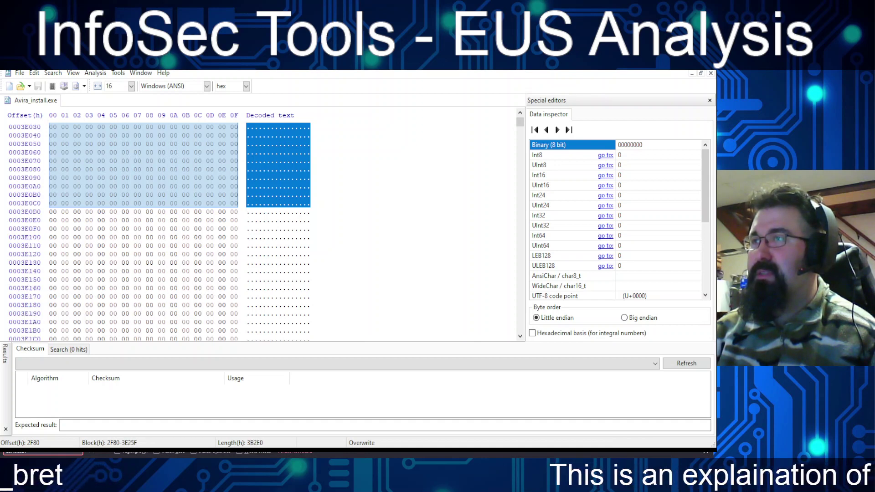
key(shift+Page_Down)
key(shift+Page_Down)
key(shift+Page_Down)
key(shift+Page_Down)
key(shift+Page_Down)
key(shift+Page_Down)
key(shift+Page_Down)
key(shift+Page_Down)
key(shift+Page_Down)
key(shift+Page_Down)
key(shift+Page_Down)
key(shift+Page_Down)
key(shift+Page_Down)
key(shift+Page_Down)
key(shift+Page_Down)
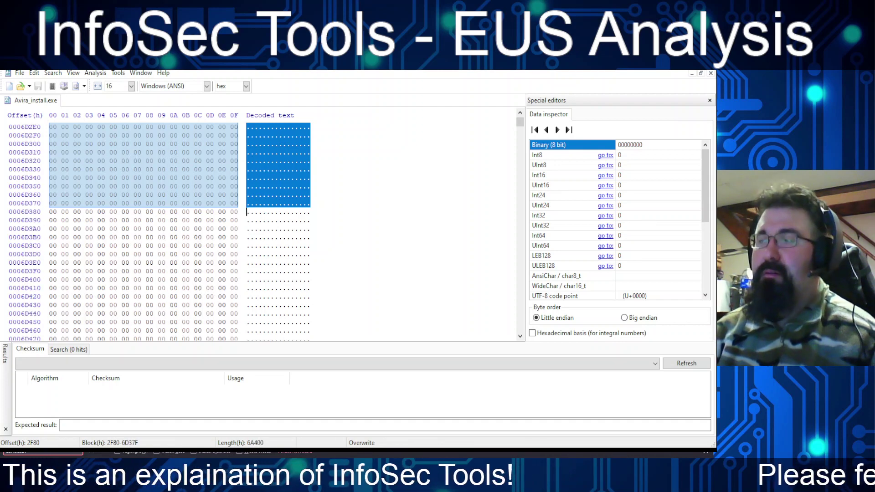
key(ctrl+shift+End)
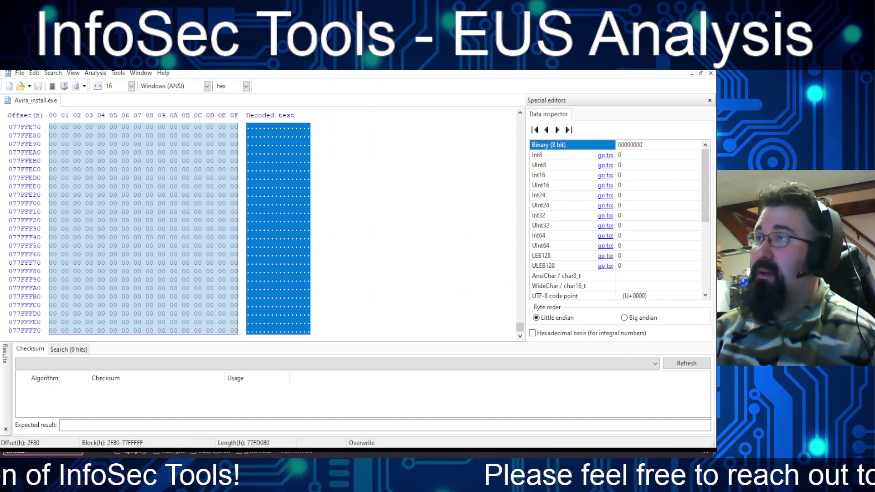
key(Delete)
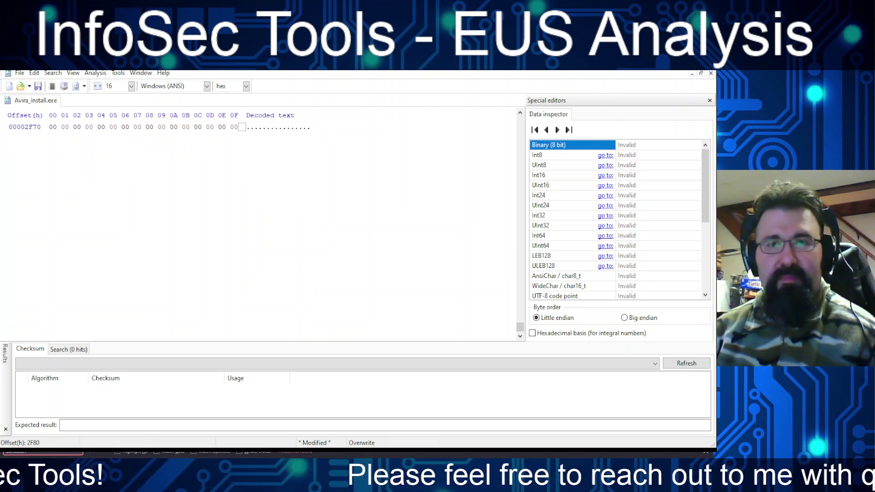
scroll(259, 223, up, 20)
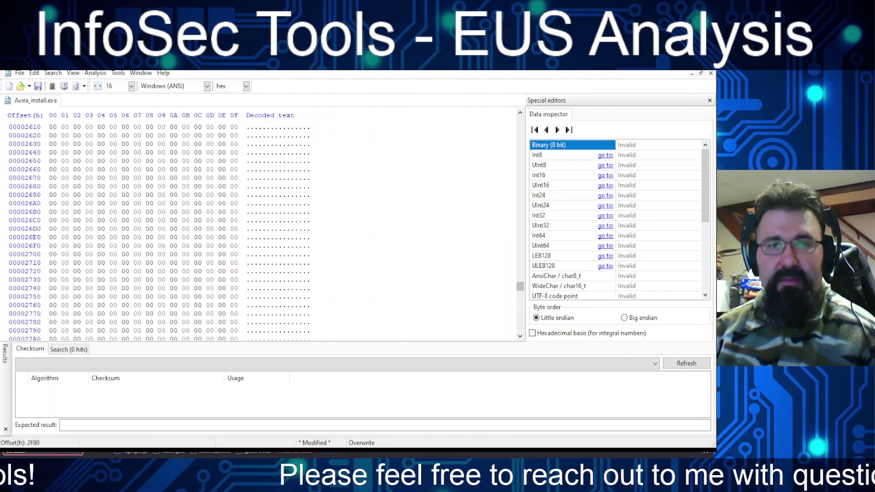
scroll(260, 224, up, 20)
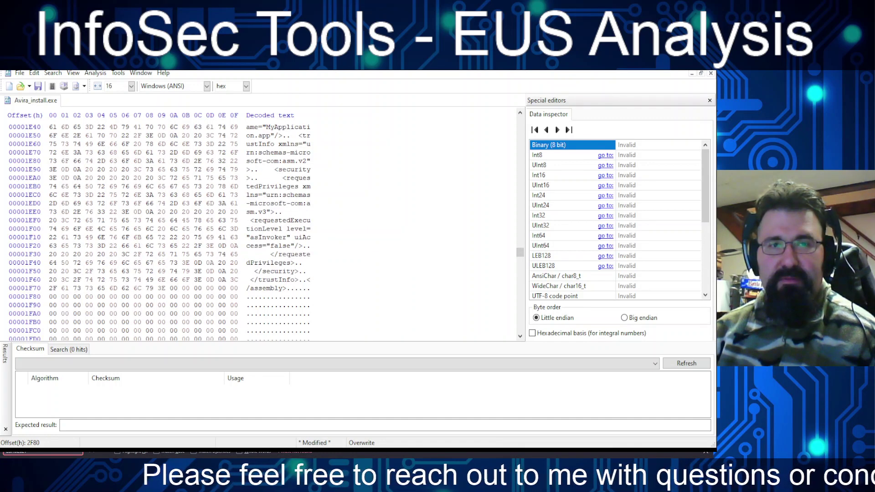
scroll(260, 223, down, 8)
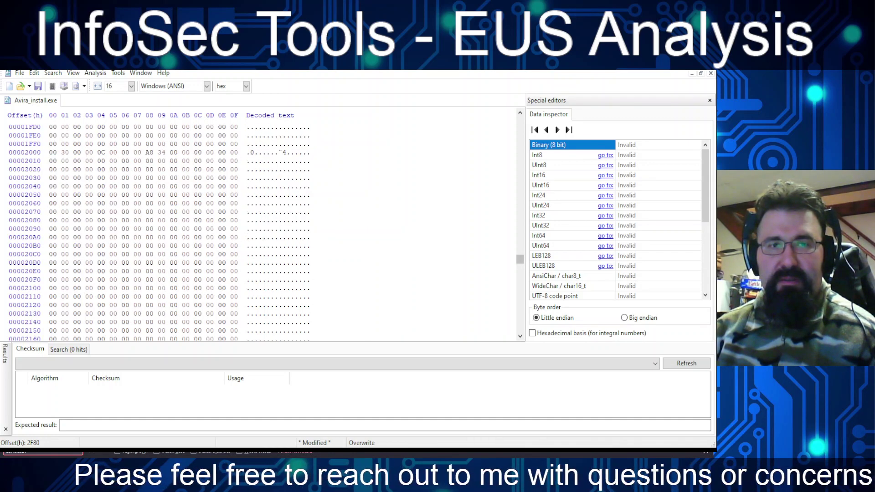
scroll(260, 224, down, 20)
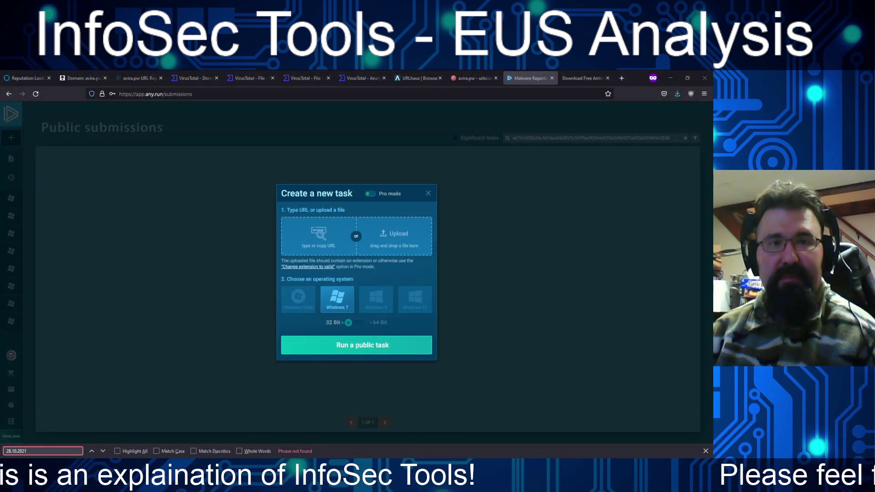
Step: Submit Modified_Avira_install.exe to ANY.RUN as a public Windows 7 32-bit task and review its connections, DNS requests and HTTP requests
drag(231, 226, 341, 250)
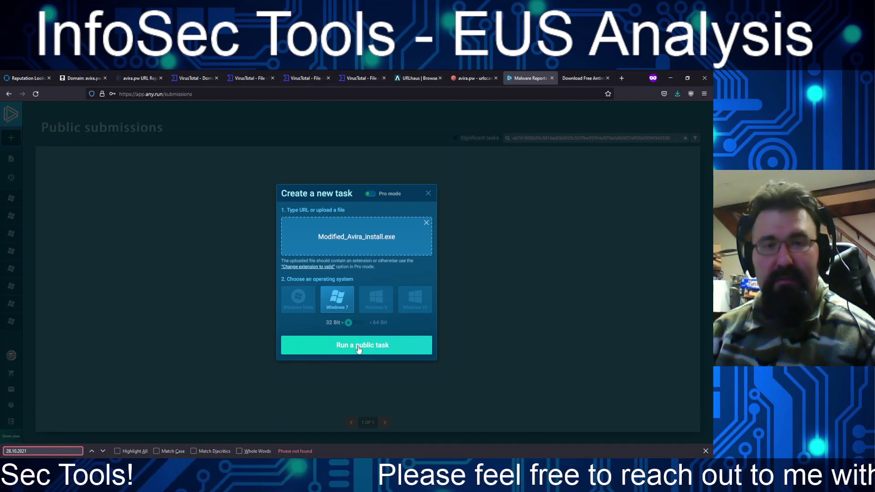
click(358, 346)
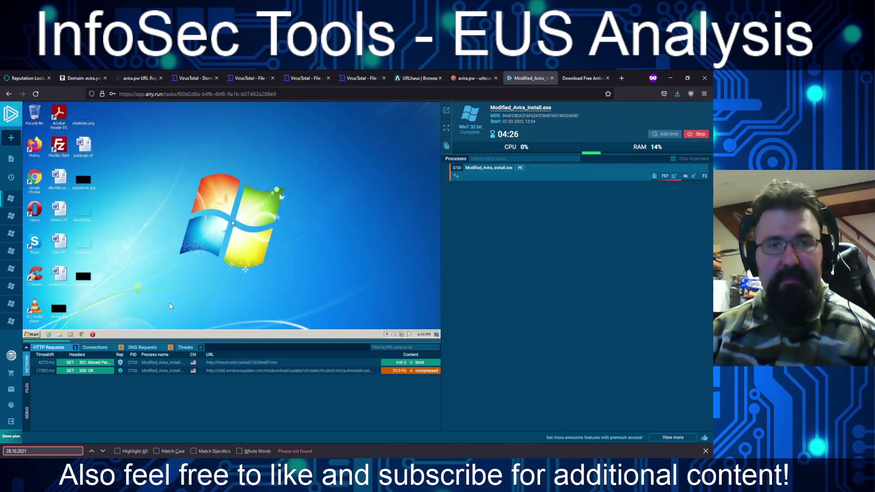
click(108, 349)
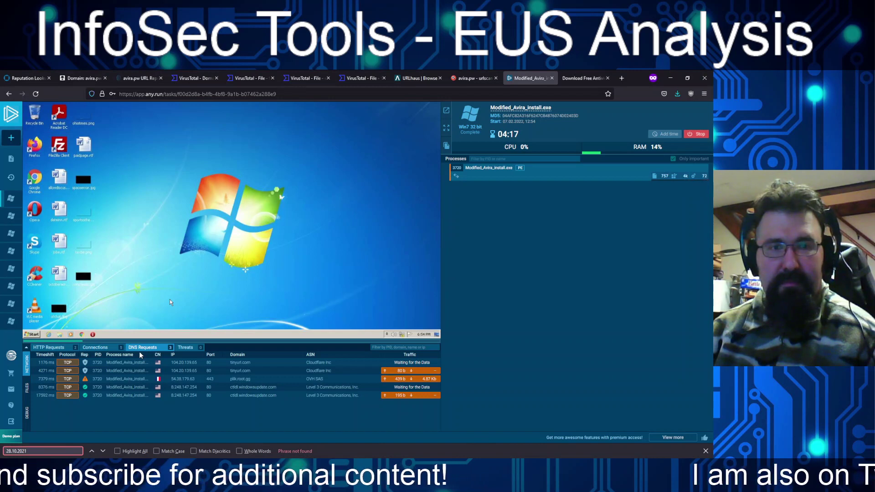
click(143, 349)
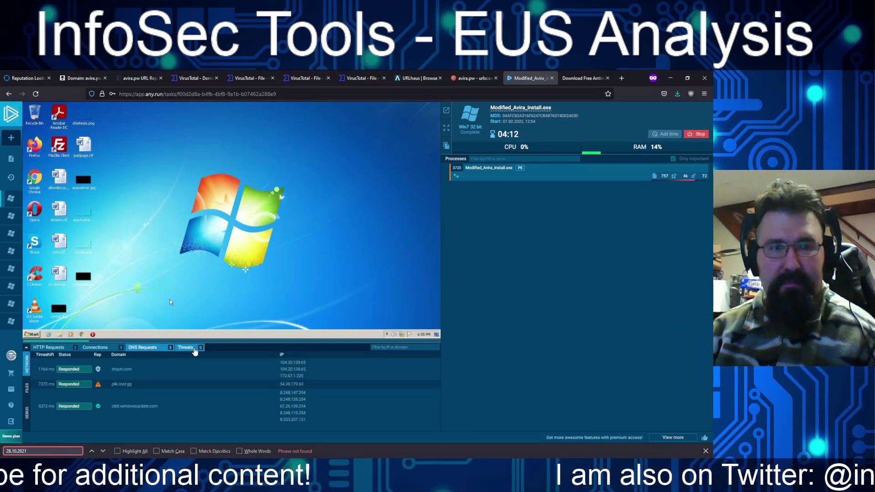
click(54, 348)
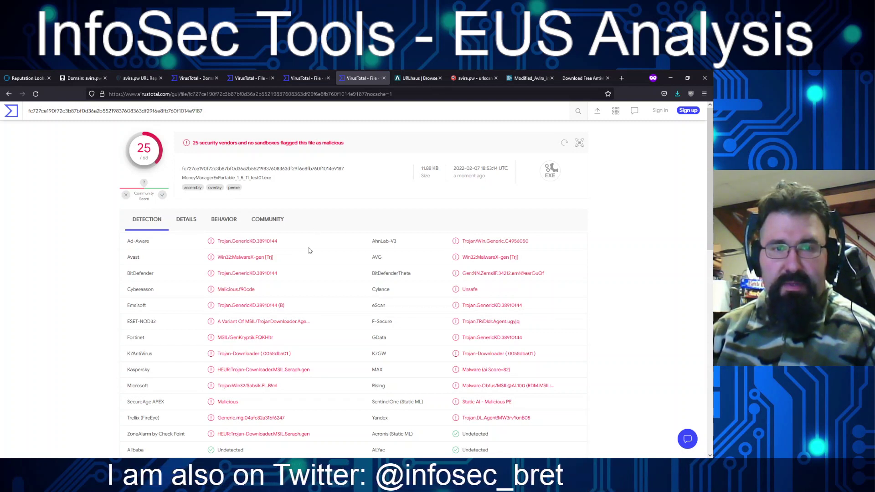
Step: Return to the ANY.RUN task and set up a new Pro mode task with Modified_Avira_install.exe as the uploaded file
click(528, 78)
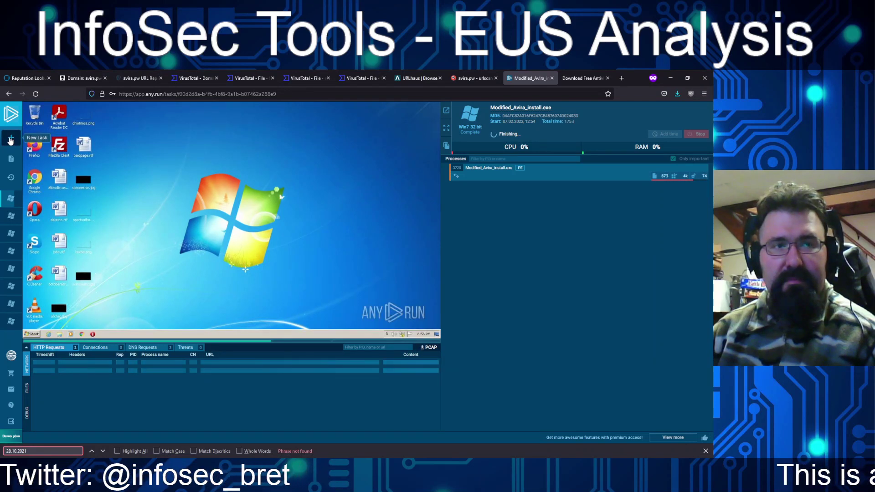
click(11, 139)
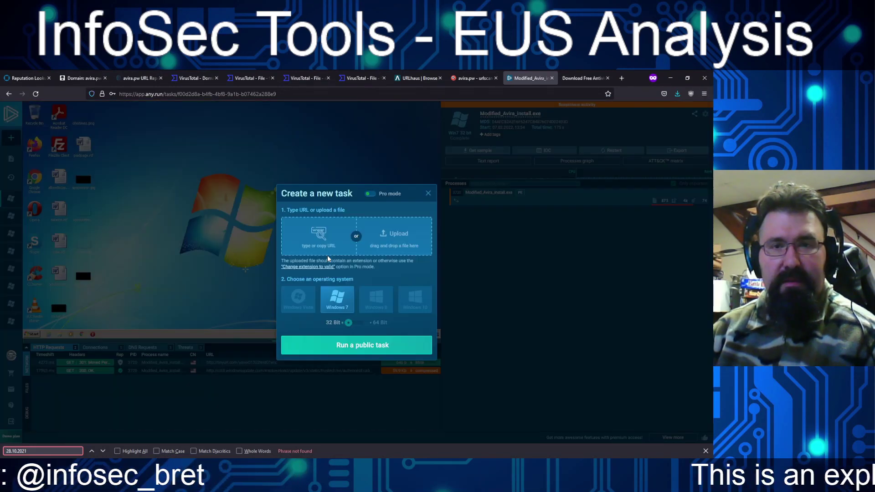
click(370, 194)
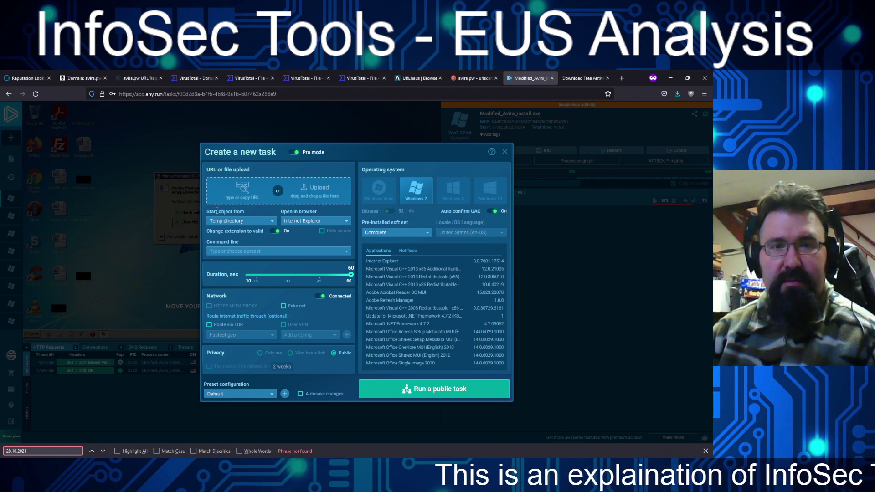
click(318, 191)
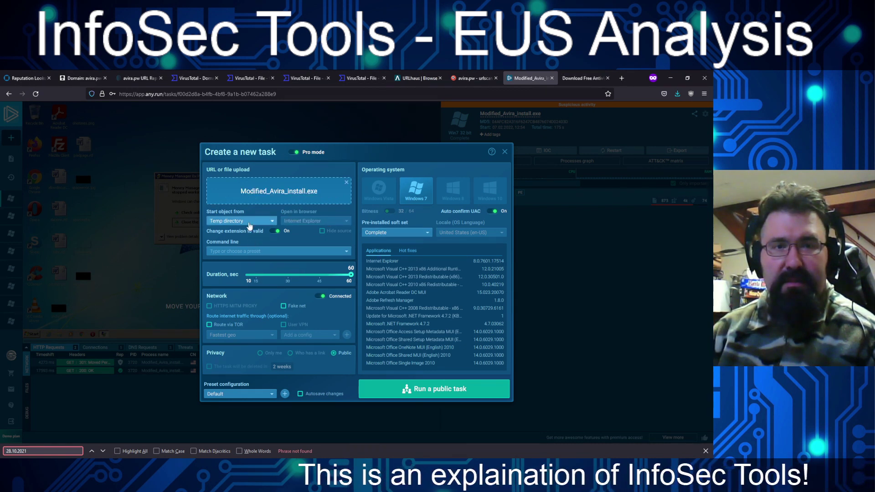
Step: Run the public task from the Downloads directory with traffic routed via TOR, and add time to the session
click(249, 223)
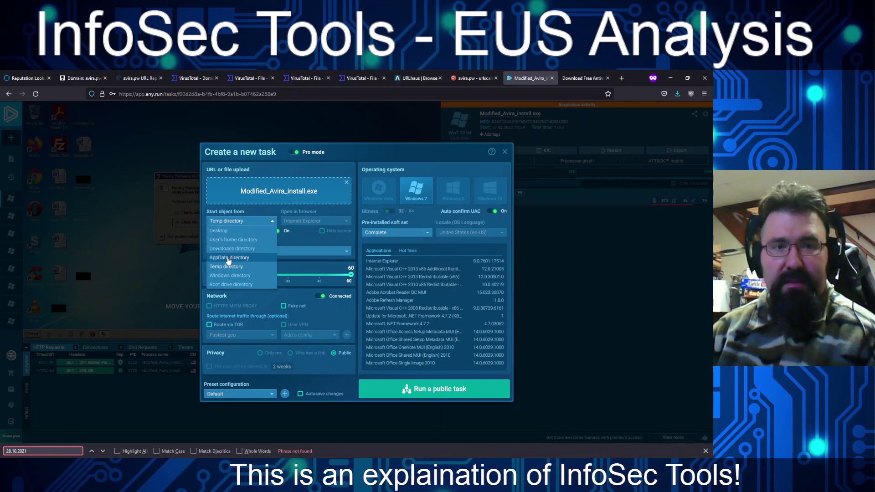
click(231, 248)
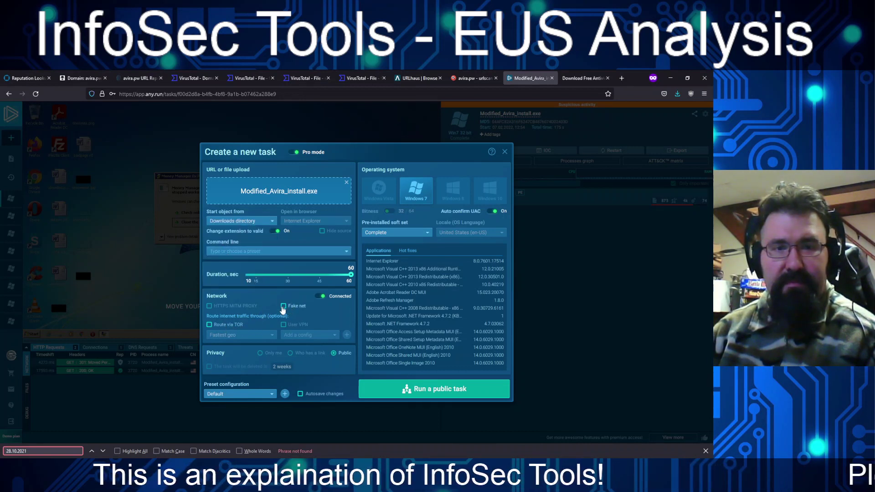
click(228, 326)
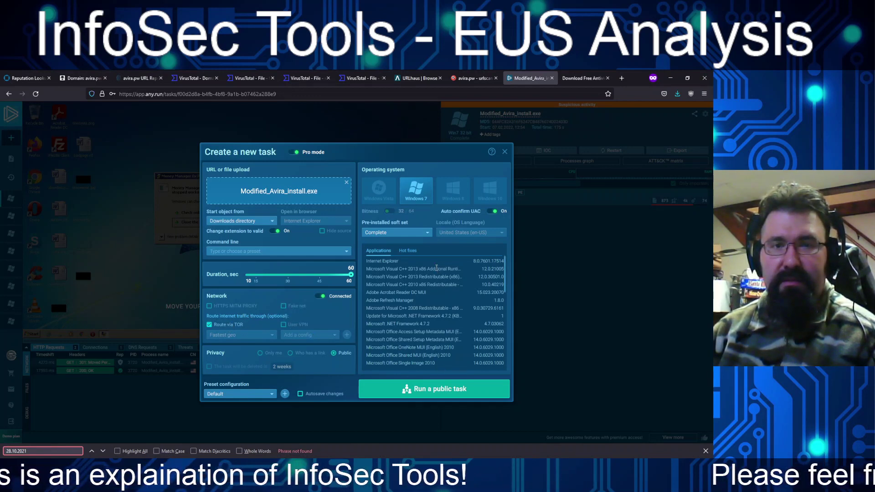
click(413, 214)
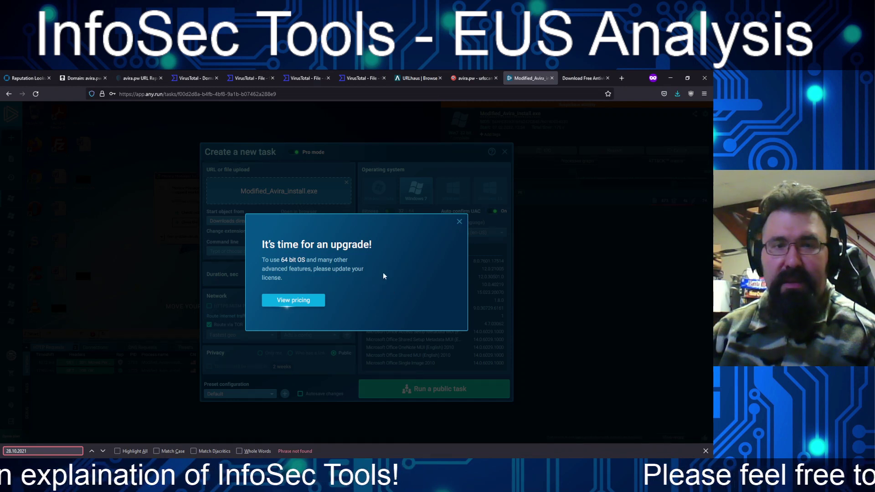
click(460, 221)
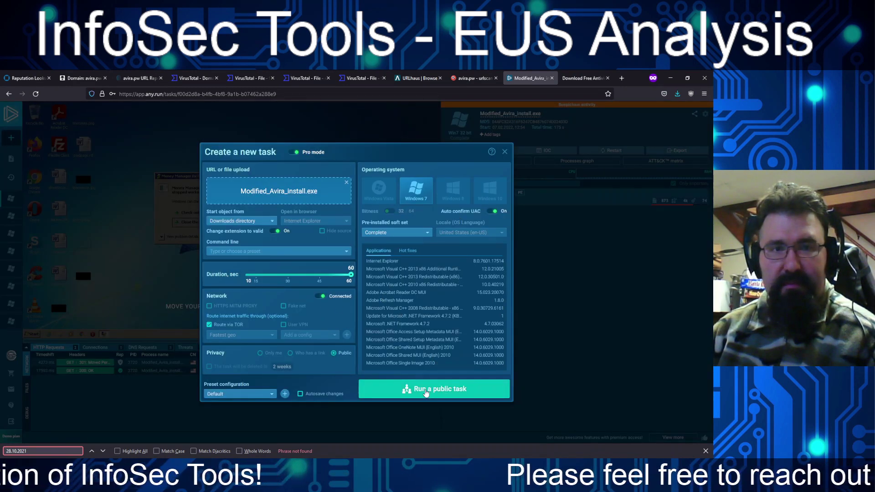
click(426, 391)
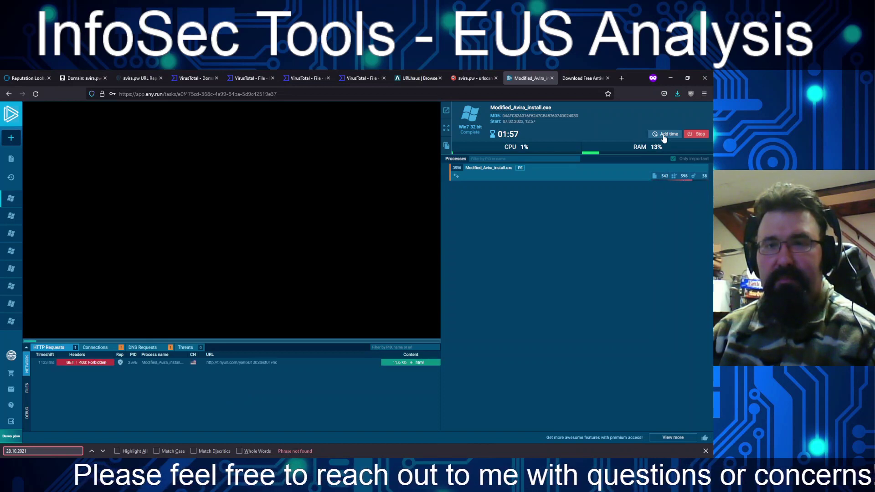
click(664, 136)
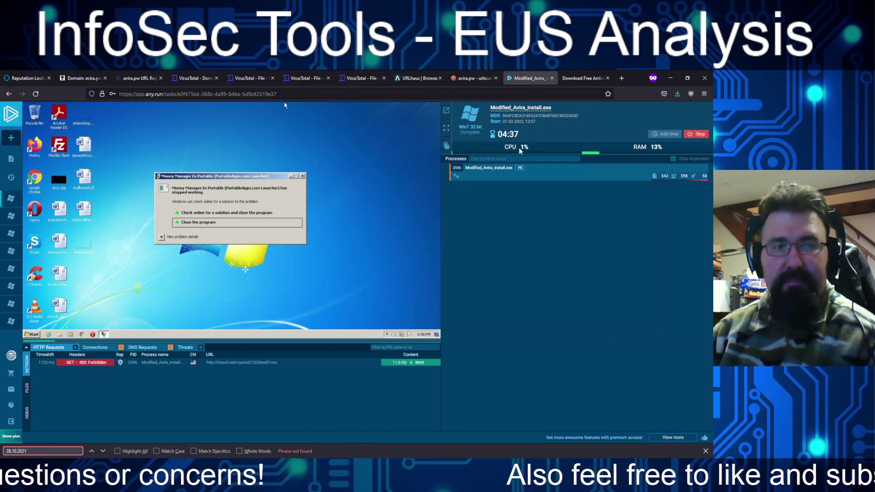
Step: Open Firefox inside the sandbox and enter the tinyurl.com link from the sample's first HTTP request in the address field
double_click(35, 145)
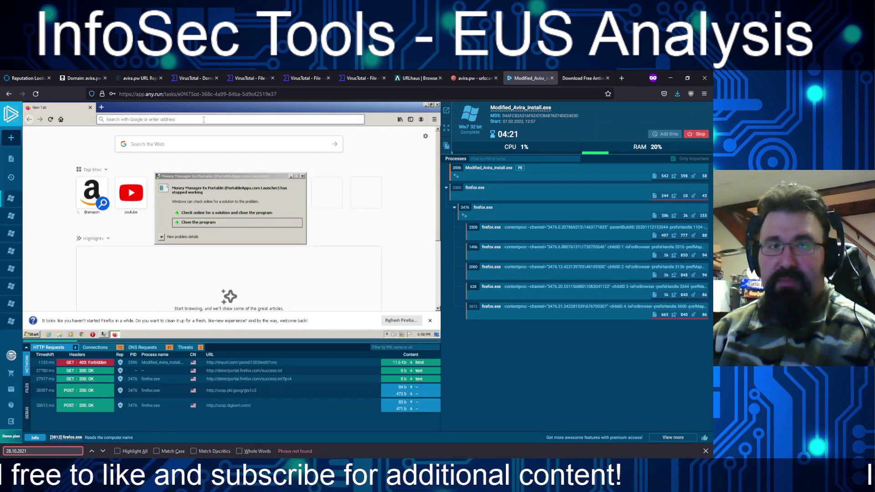
text(tinyurl.com)
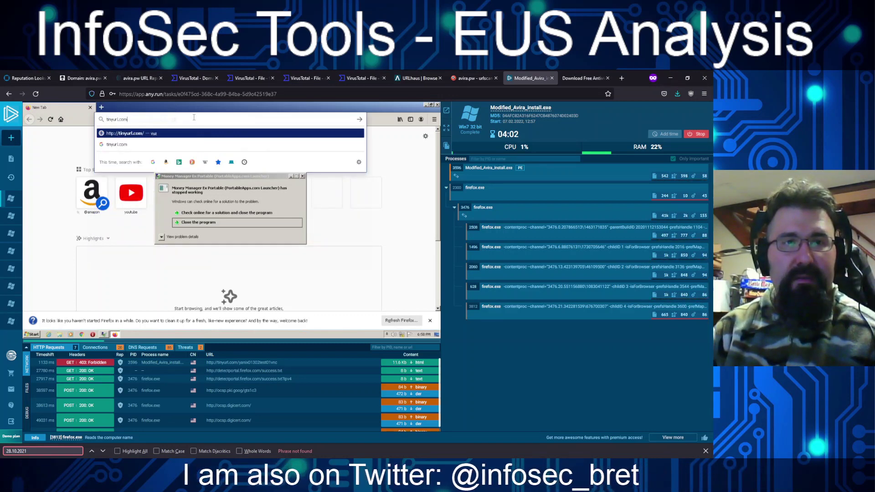
text(/)
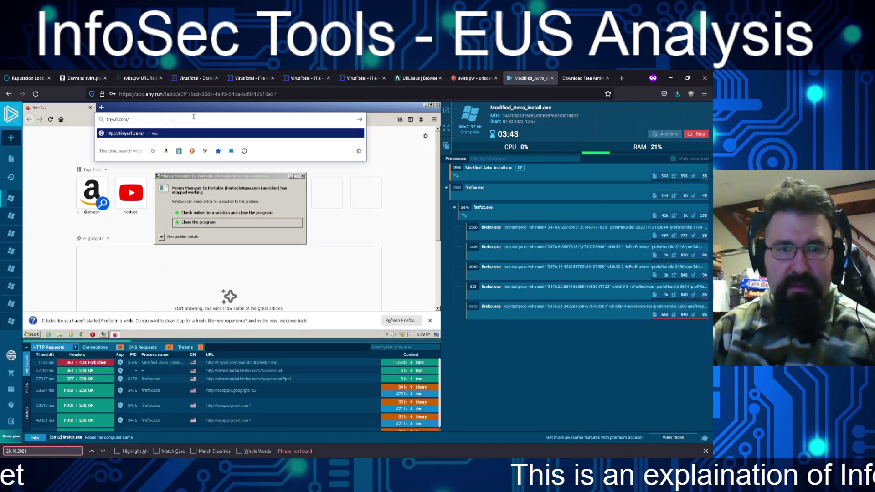
text(ya)
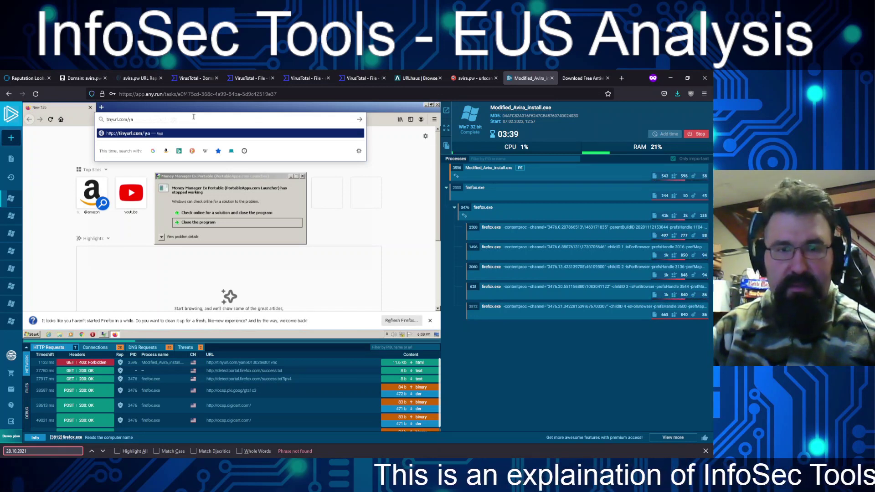
text(nix01302test01vnc)
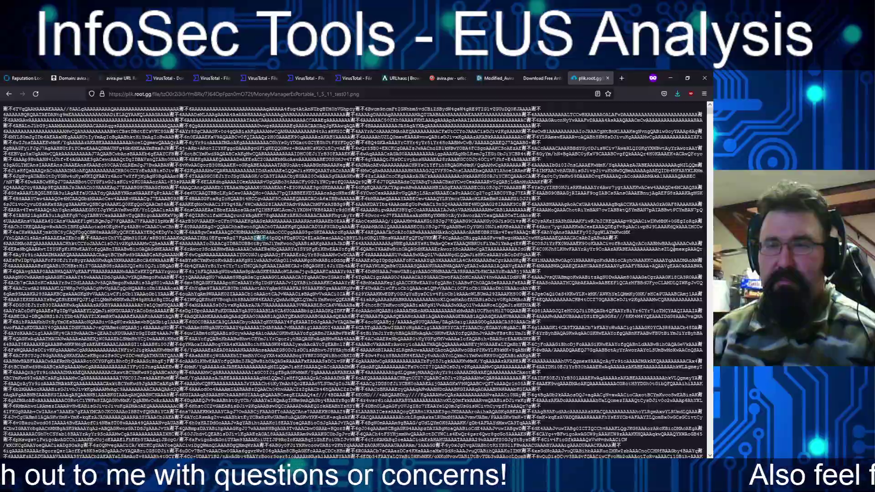
Step: Review the encoded text of MoneyManagerExPortable_1_5_11_test01.png on plik.root.gg and decode it in CyberChef with From Base64 and Raw Inflate
drag(709, 111, 700, 278)
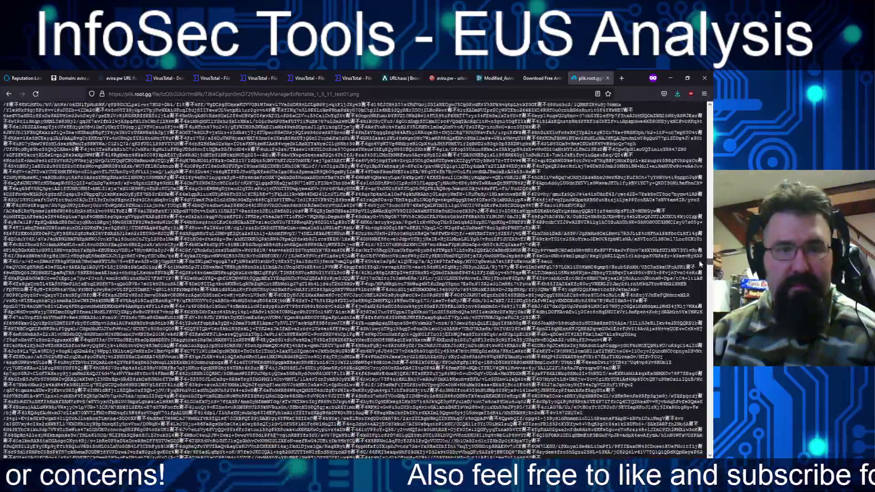
click(622, 78)
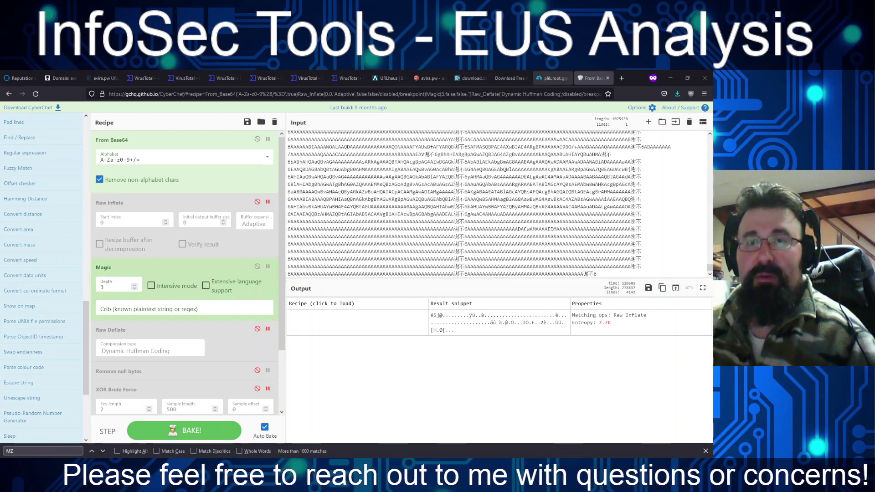
click(547, 81)
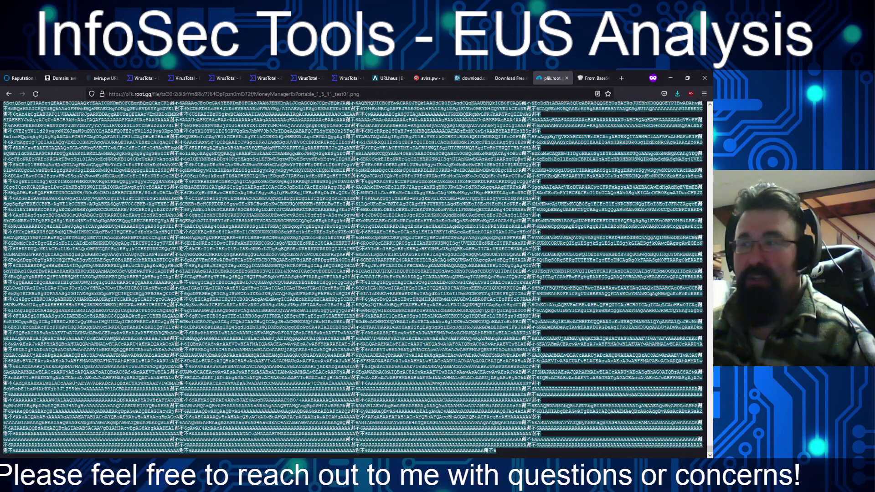
click(587, 78)
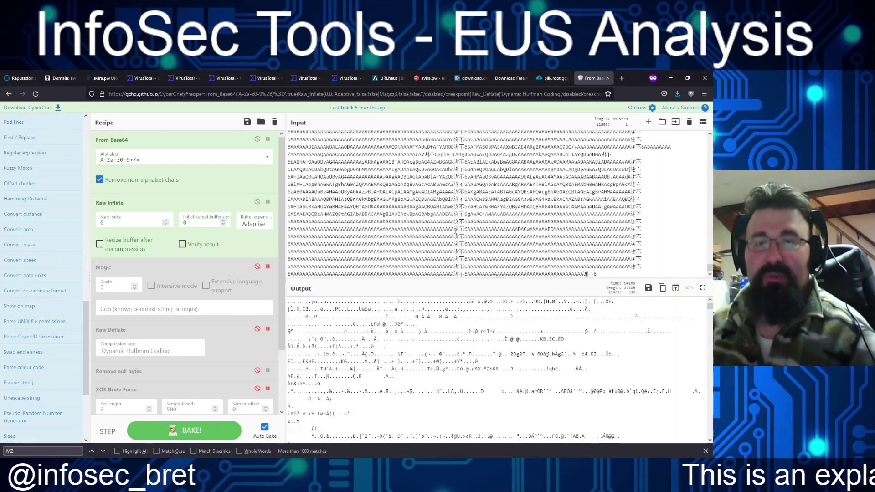
Step: Return to the VirusTotal reports and request a reanalysis of MoneyManagerExPortable_1_5_11_test01.exe and avira_en.iso
key(alt+Tab)
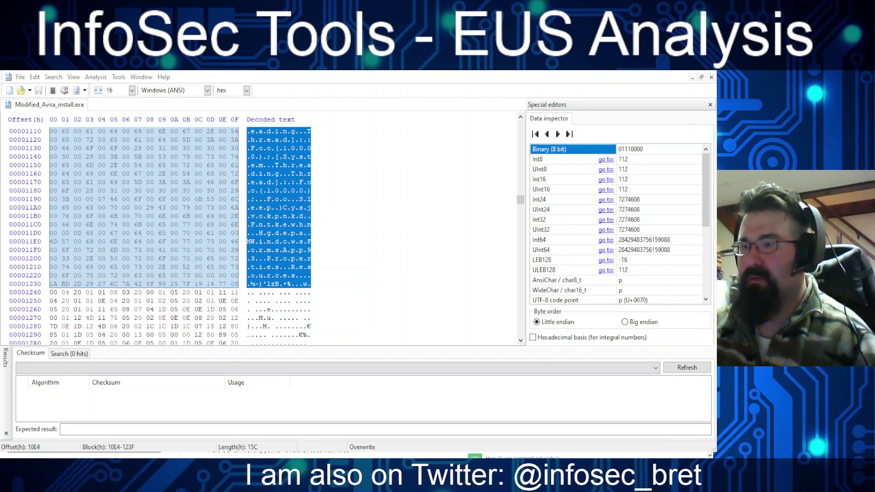
key(alt+Tab)
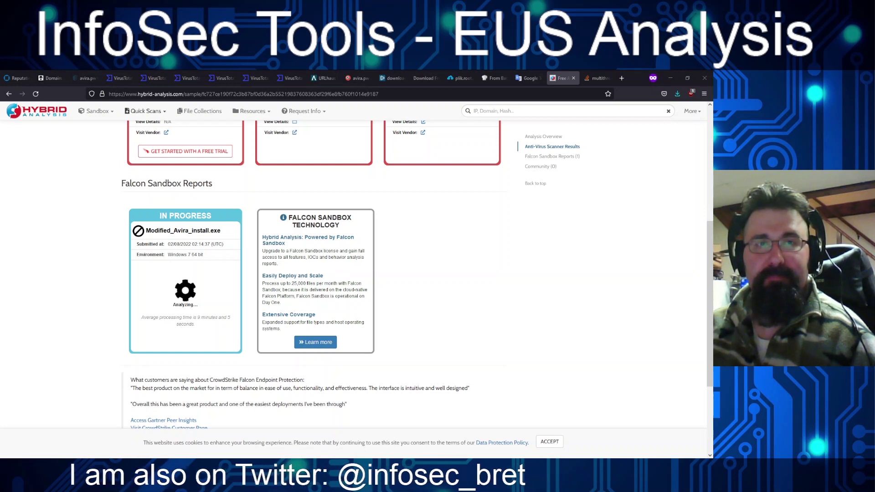
click(152, 78)
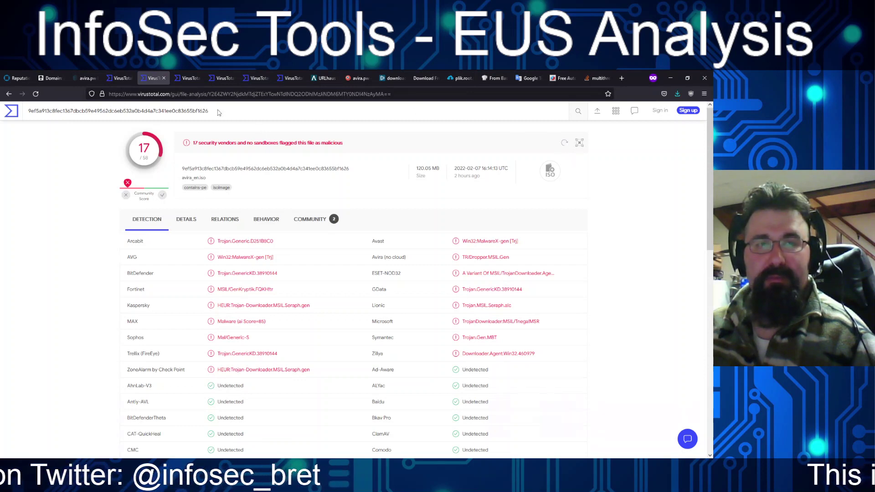
click(184, 79)
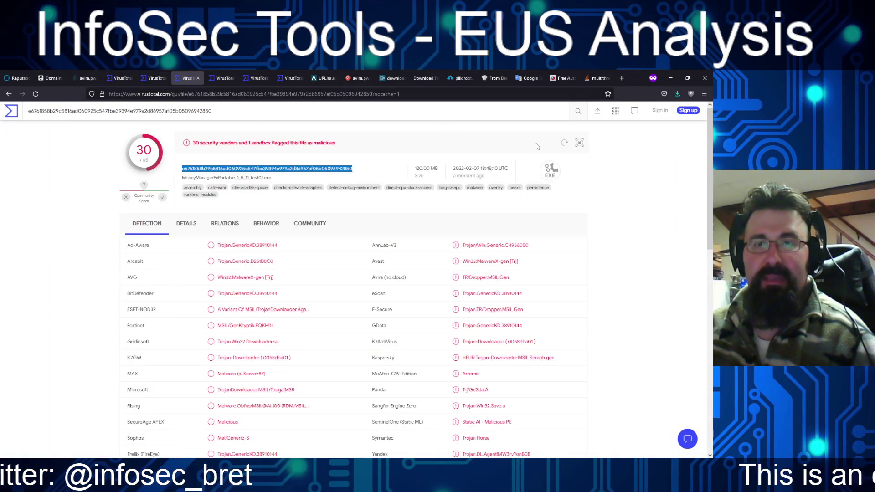
click(564, 144)
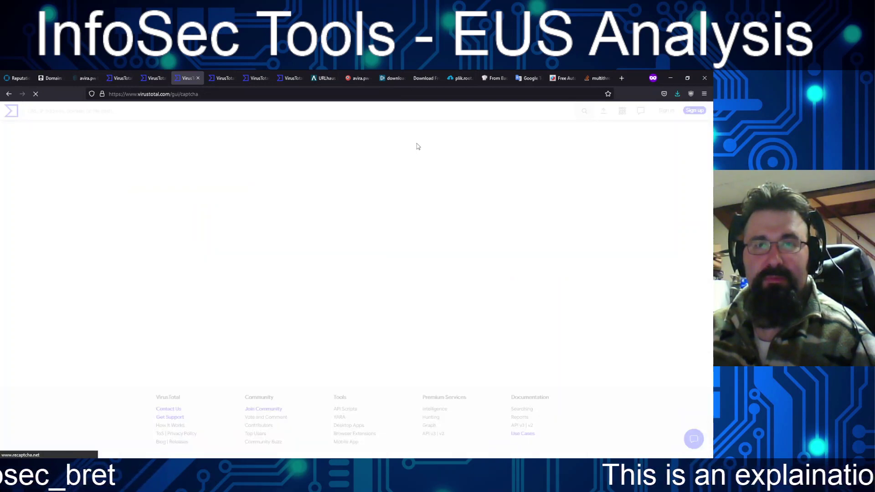
click(159, 85)
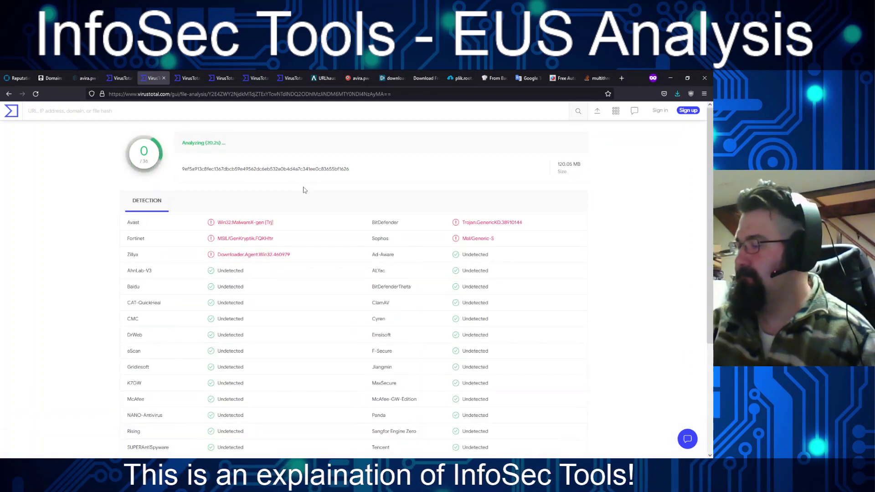
Step: Highlight the tinyurl.com argument of the first WinHttpGetProxyForUrl call in the network-filtered Jujubox report and check the Hybrid Analysis sandbox progress
drag(189, 182, 49, 183)
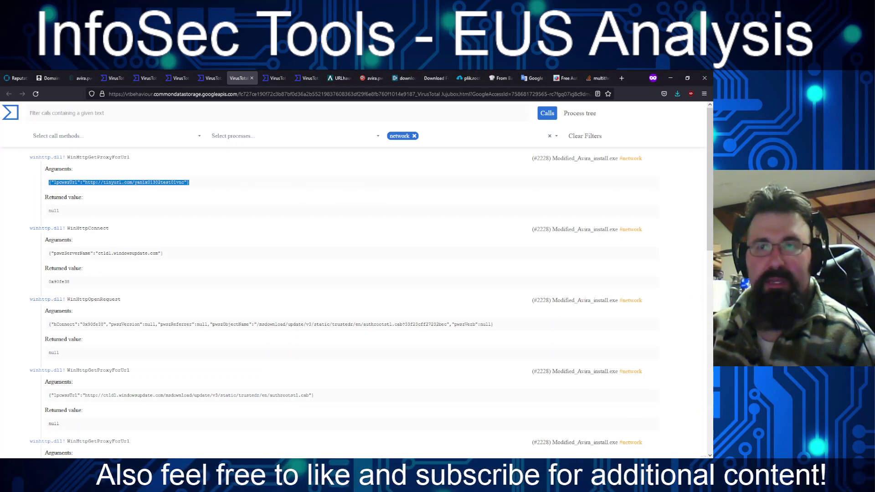
drag(709, 195, 707, 167)
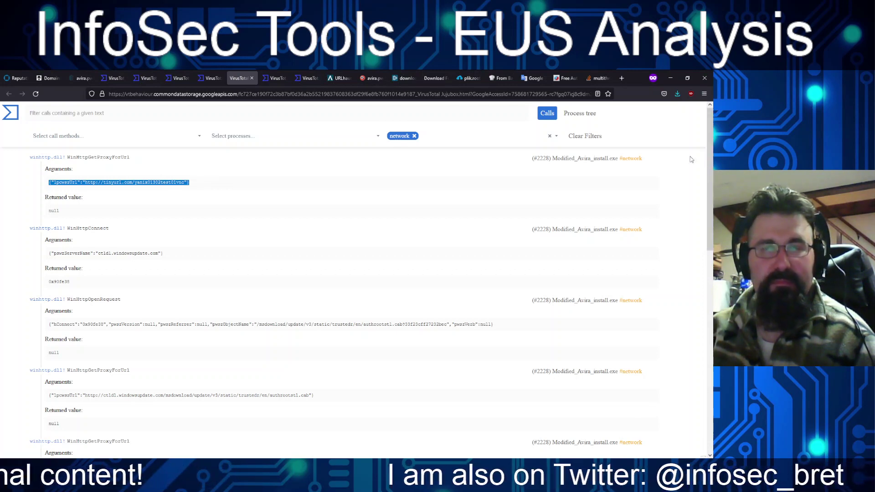
click(565, 78)
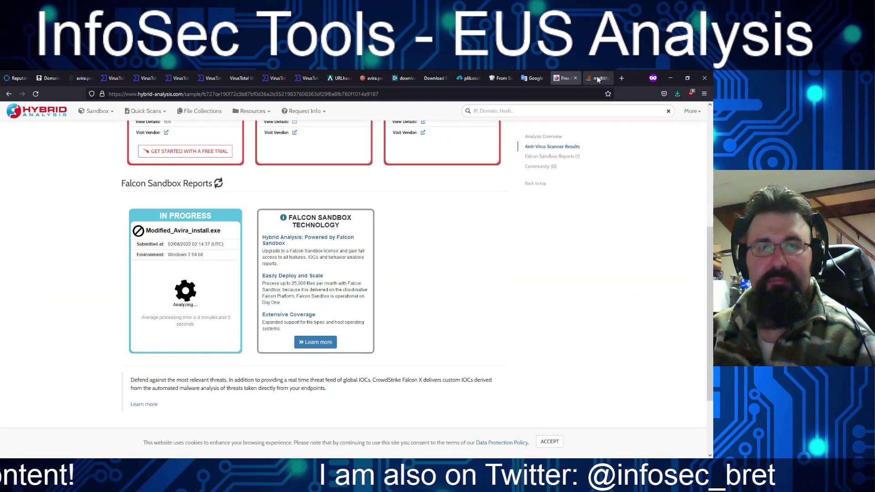
click(240, 78)
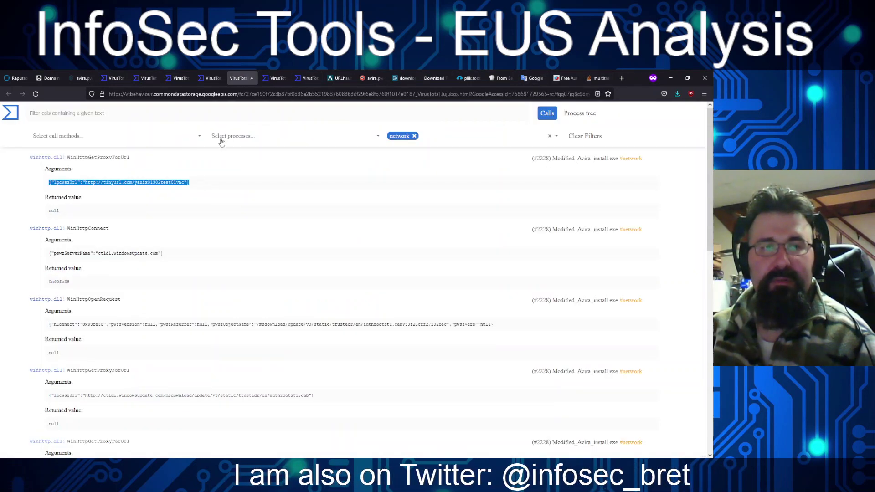
Step: Remove the network filter from the Jujubox report, look through the available call types, and open the process tree
click(415, 136)
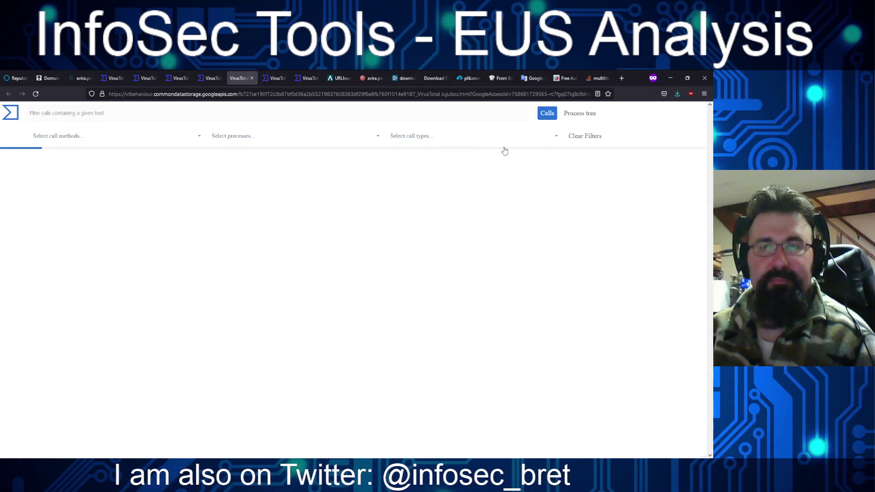
click(556, 138)
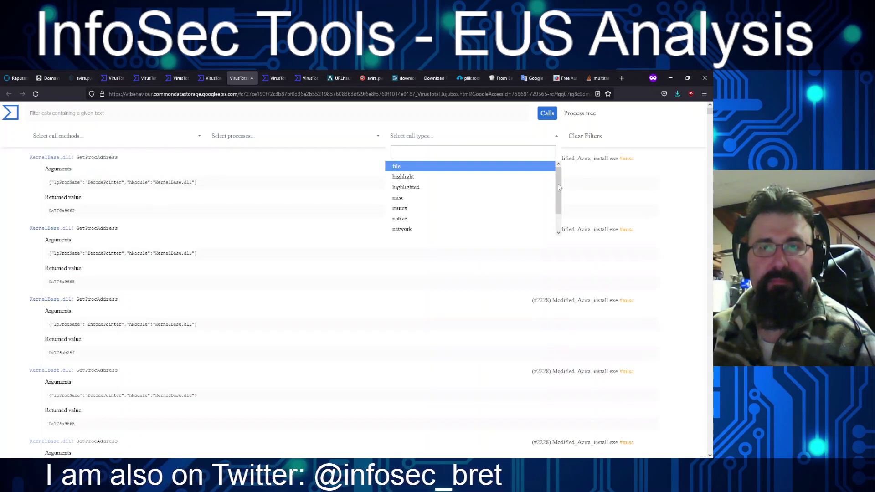
scroll(556, 201, down, 1)
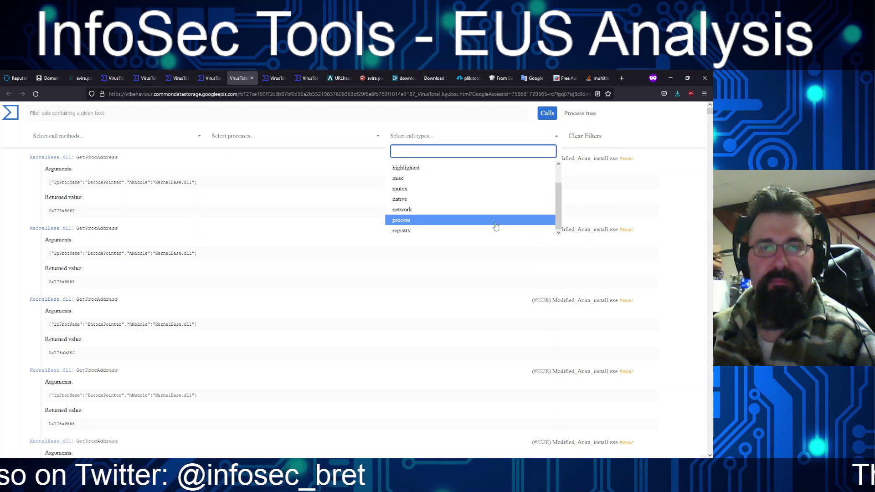
click(578, 116)
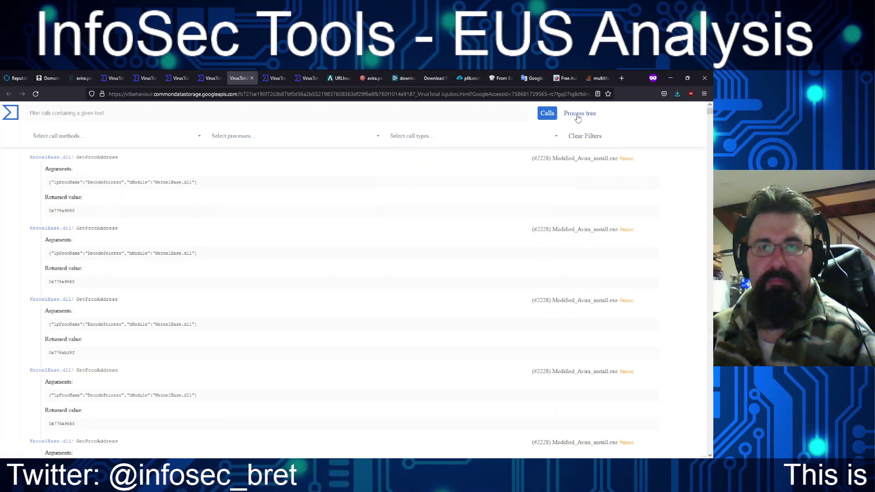
click(577, 116)
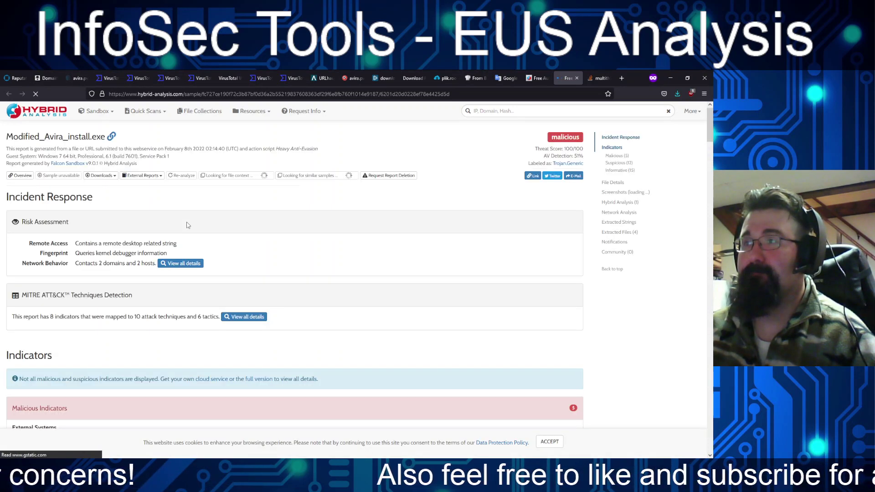
Step: Review the Falcon Sandbox report for Modified_Avira_install.exe on Hybrid Analysis, from the incident response summary through file details to the notifications
scroll(676, 233, down, 15)
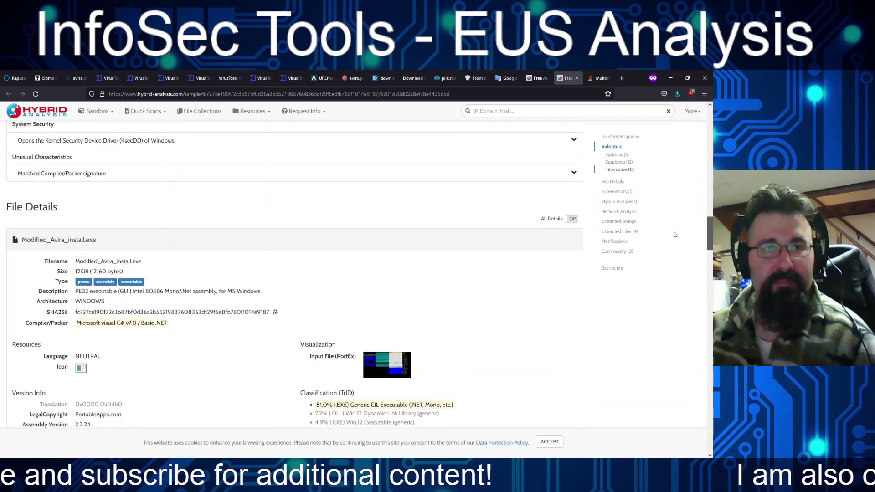
drag(674, 232, 684, 437)
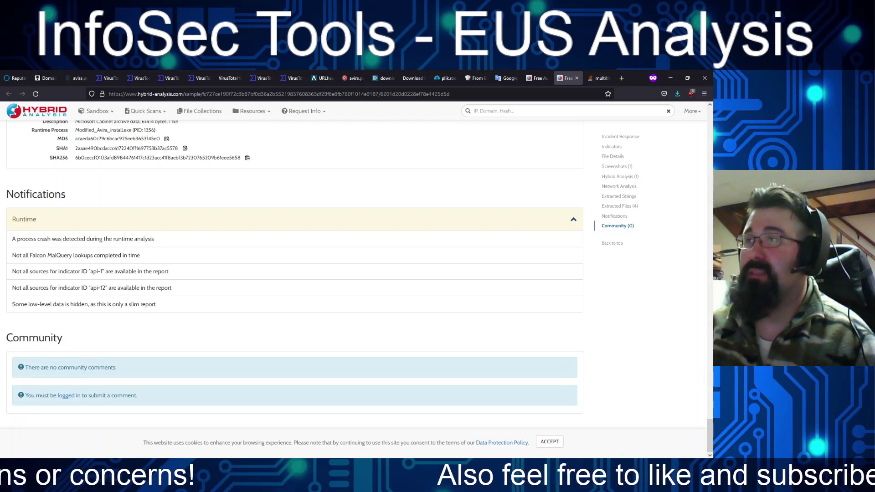